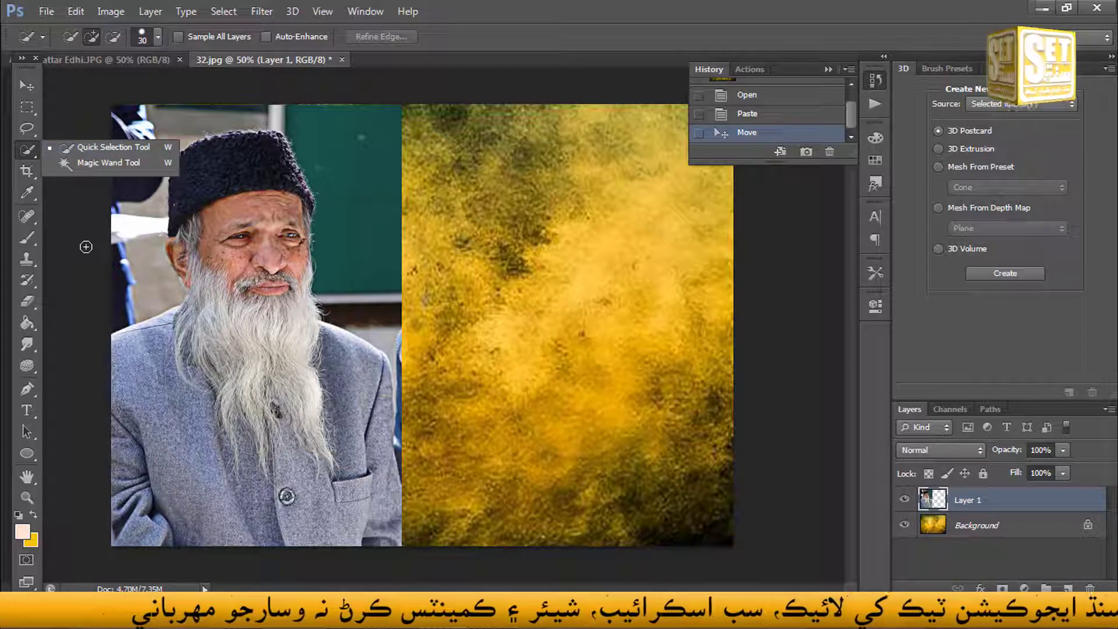
Step: Select the bearded man with the Quick Selection Tool, subtracting the light background strip above his cap
left_click(117, 250)
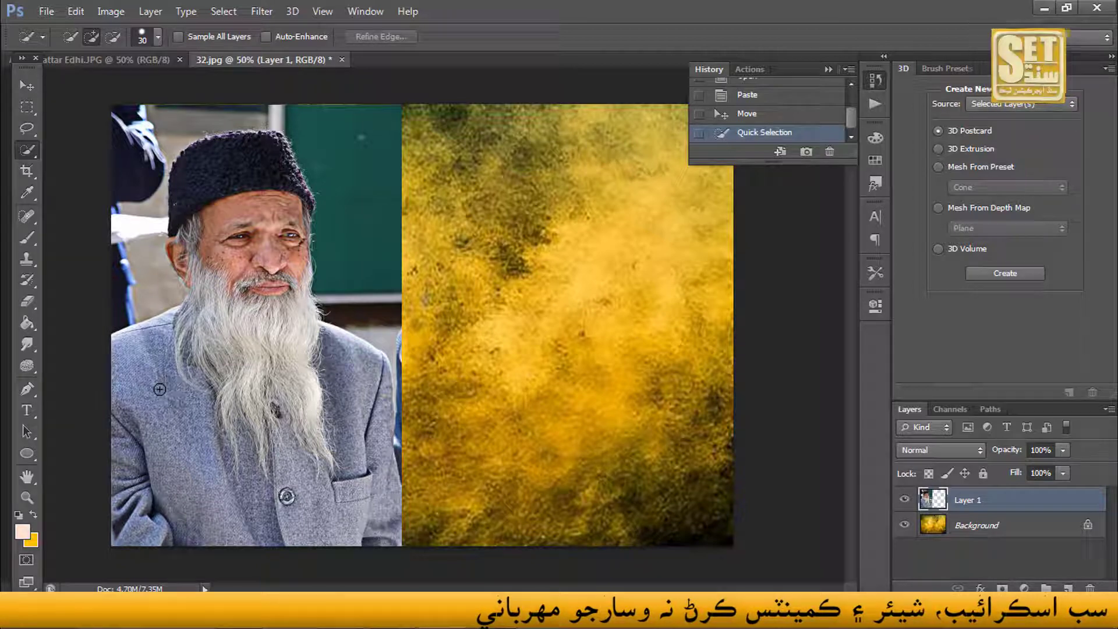
left_click(142, 334)
key("ctrl+z")
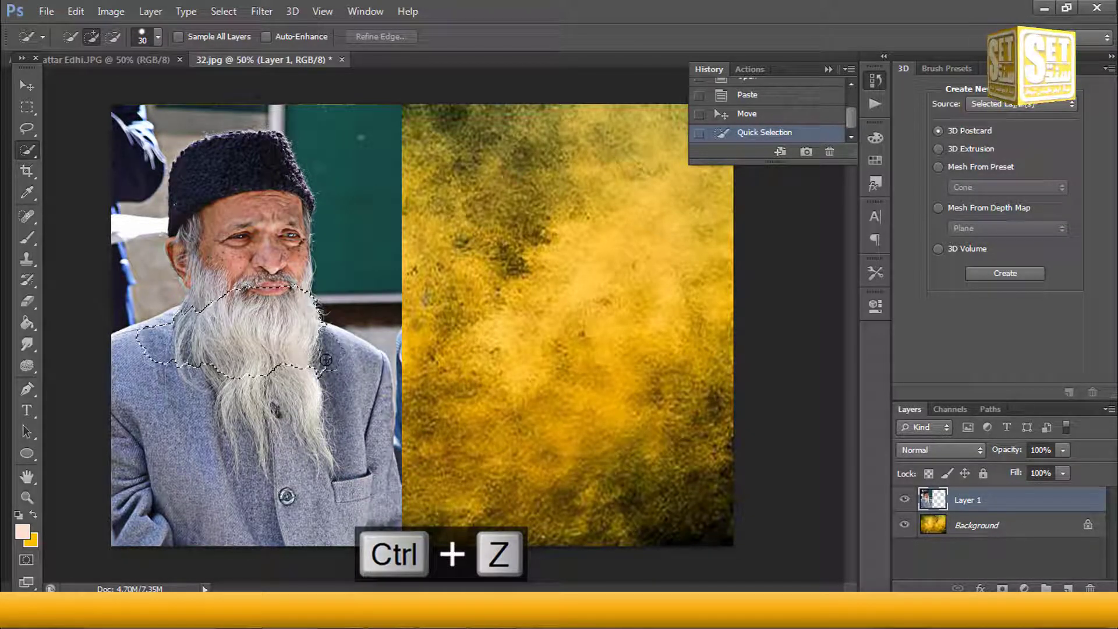
left_click_drag(325, 359, 338, 347)
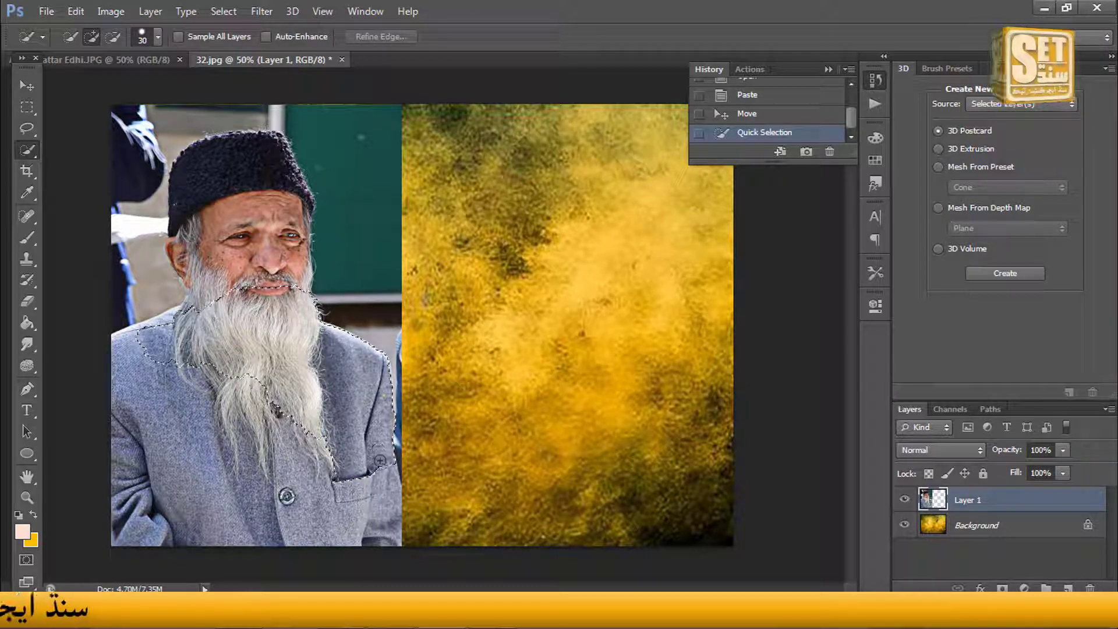
mouse_move(386, 502)
left_mouse_down()
mouse_move(302, 541)
mouse_move(139, 536)
left_mouse_up()
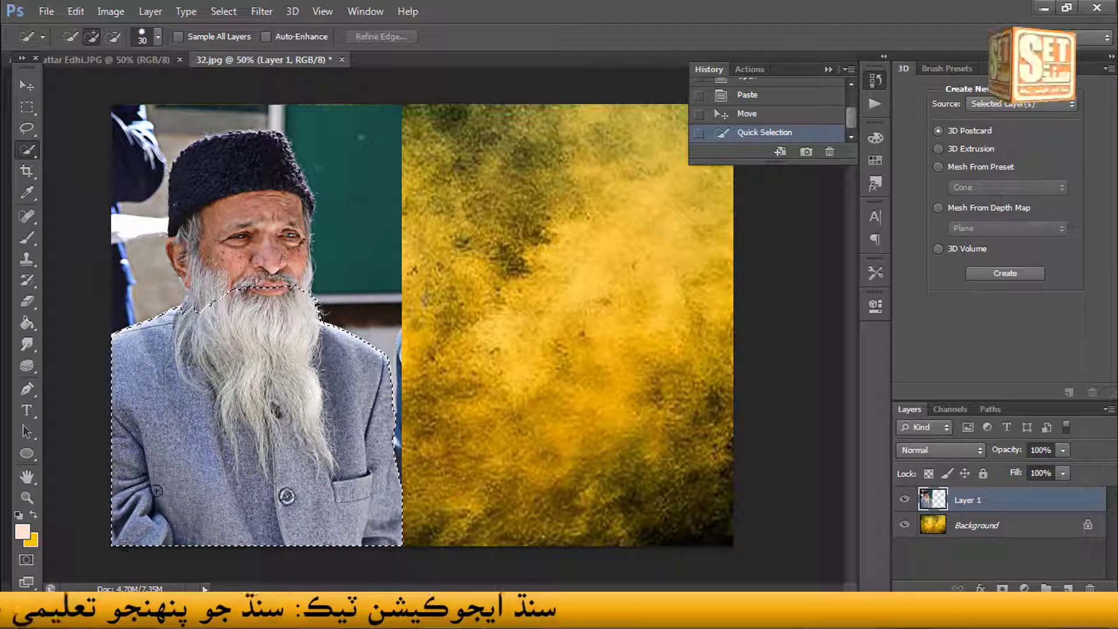
mouse_move(217, 275)
left_mouse_down()
mouse_move(175, 254)
mouse_move(174, 228)
mouse_move(201, 160)
mouse_move(233, 153)
left_mouse_up()
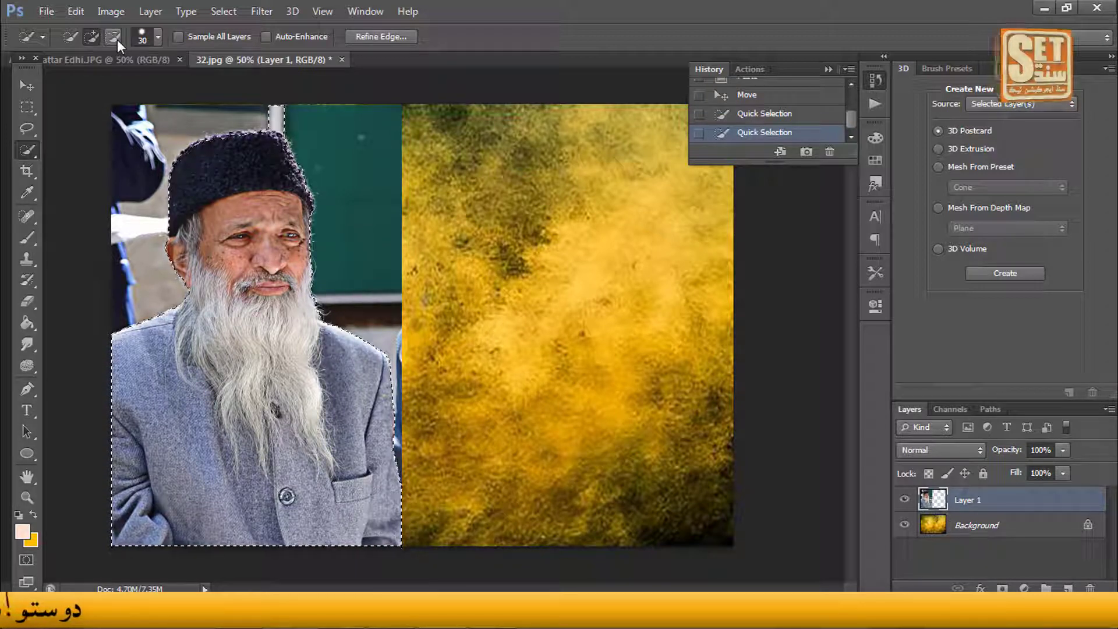
left_click(281, 121)
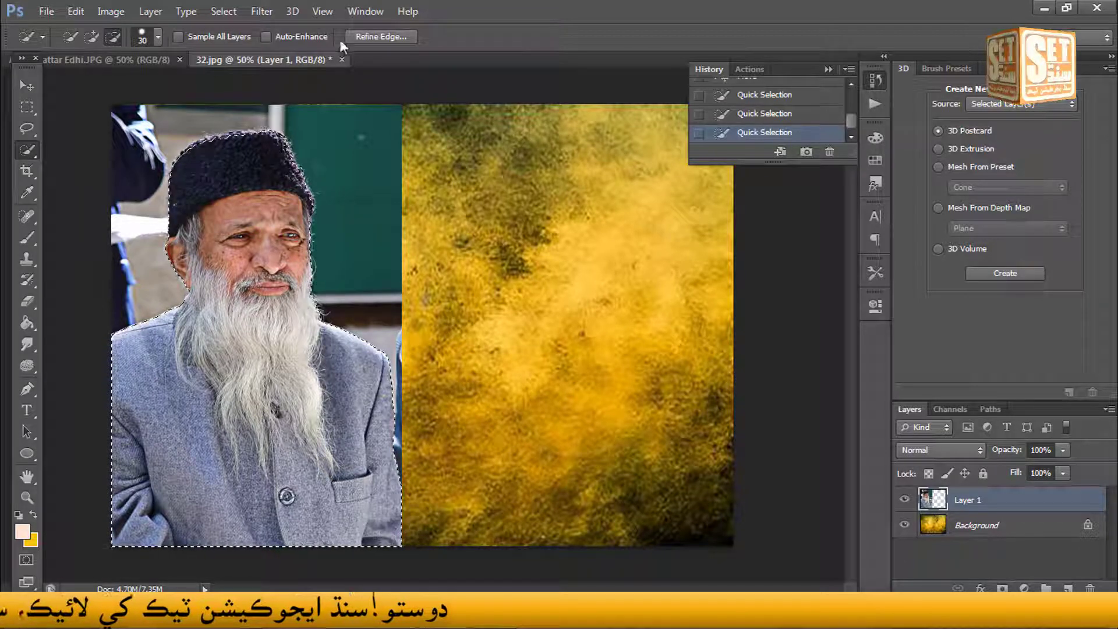
Step: Refine the selection's edge with Smart Radius on and a 3.5 px radius, brushing along the shoulder and beard outline
left_click(381, 36)
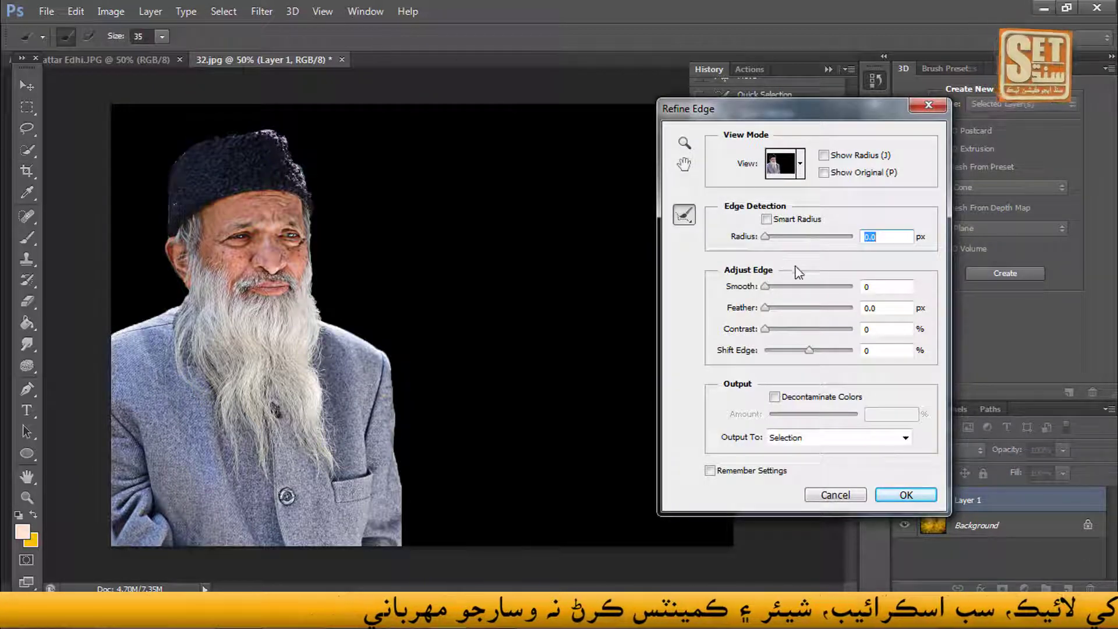
left_click(767, 220)
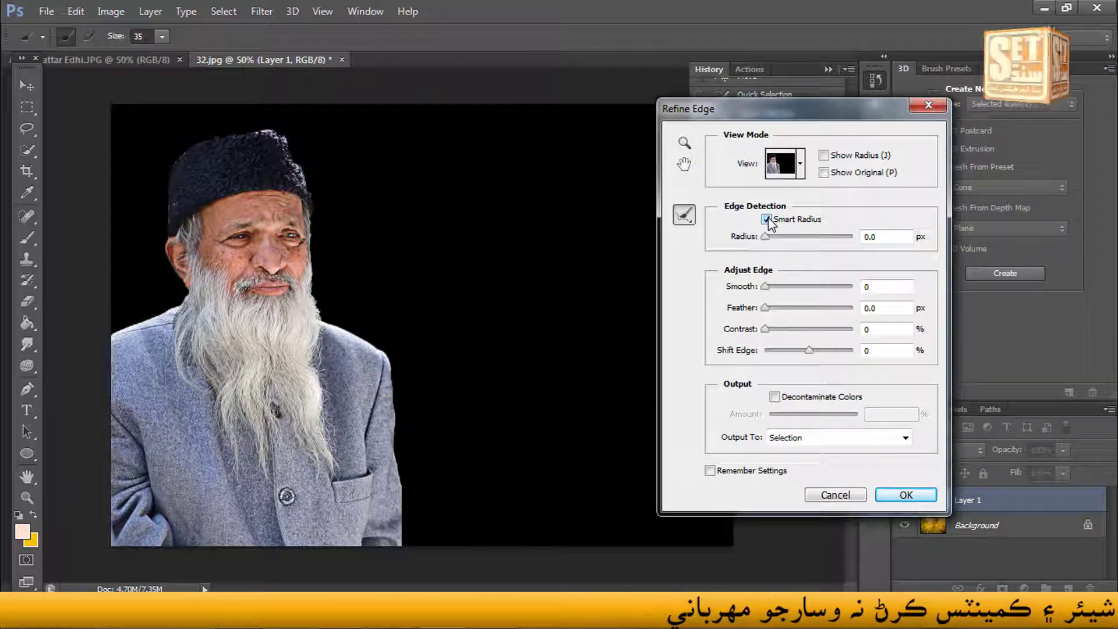
left_click_drag(766, 236, 799, 248)
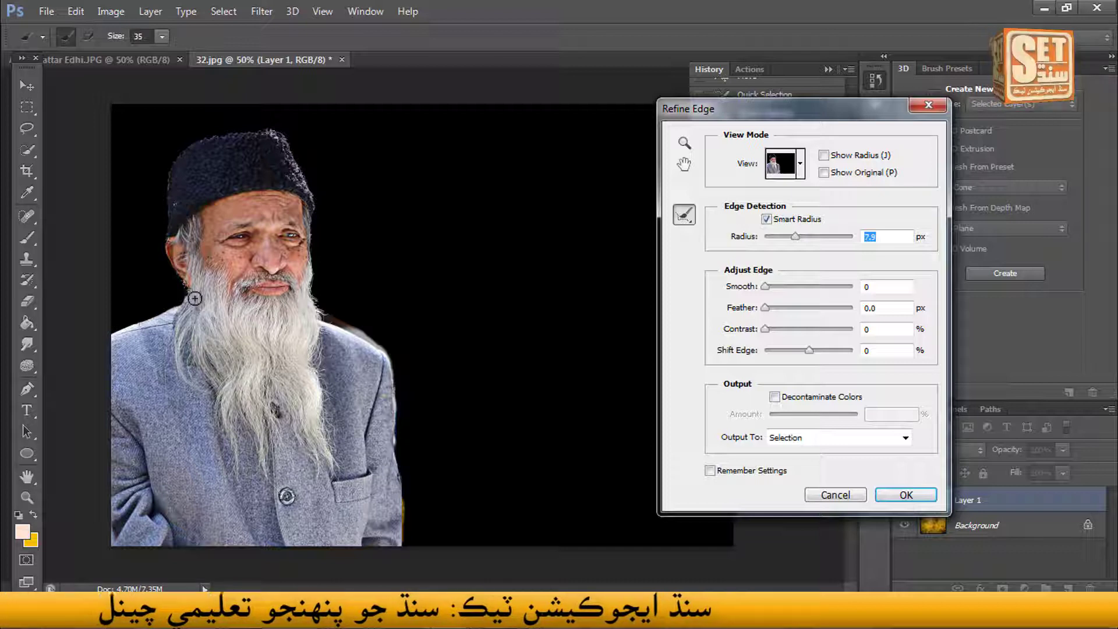
left_click_drag(176, 306, 119, 336)
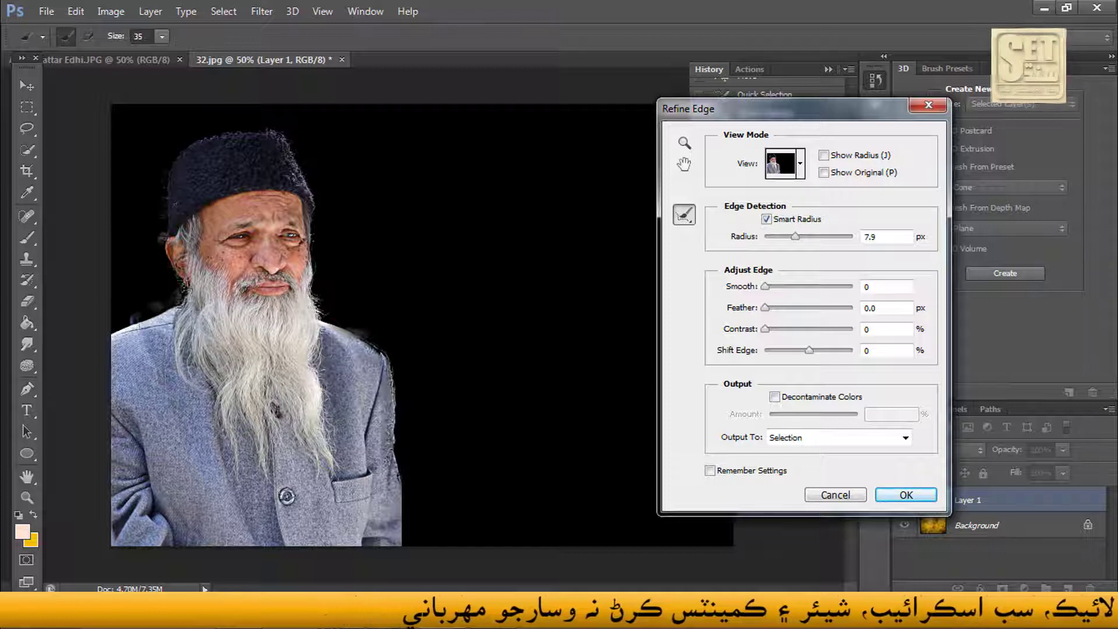
left_click_drag(183, 295, 109, 326)
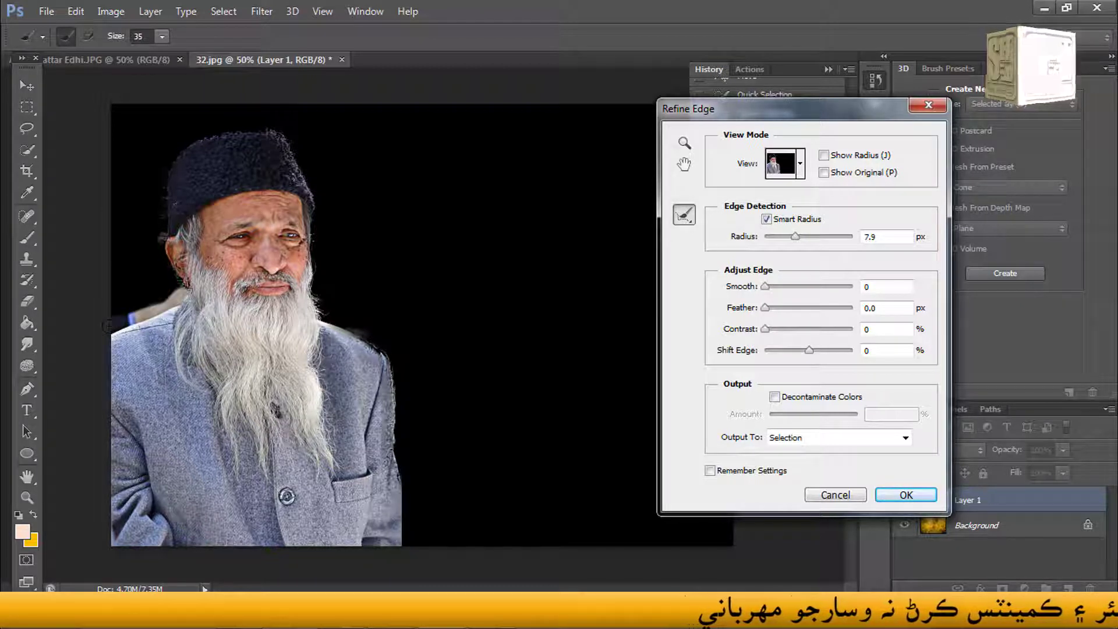
left_click(782, 238)
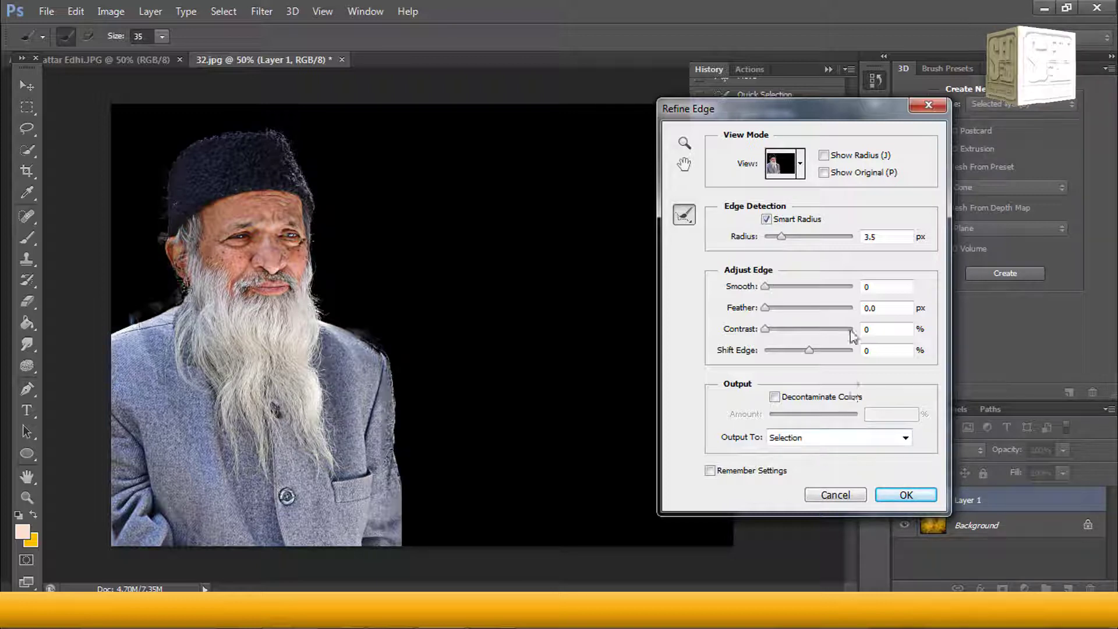
Step: Output the refined selection to a new layer with layer mask
left_click(830, 438)
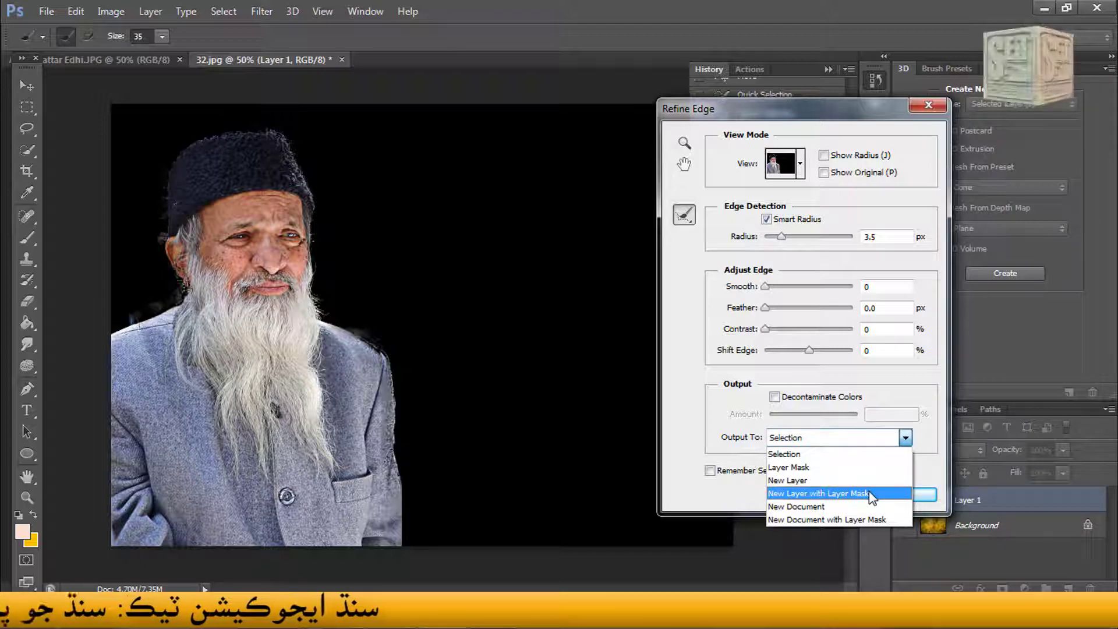
left_click(851, 493)
left_click(893, 495)
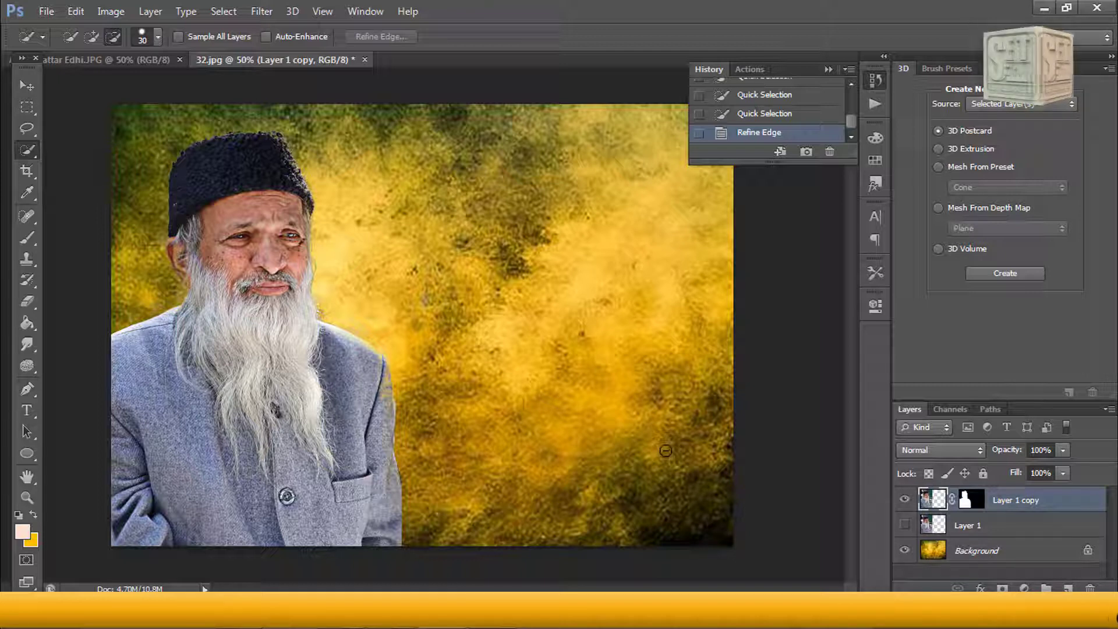
Step: Merge Layer 1 copy with the Background and delete the leftover hidden Layer 1
left_click(962, 558, "ctrl")
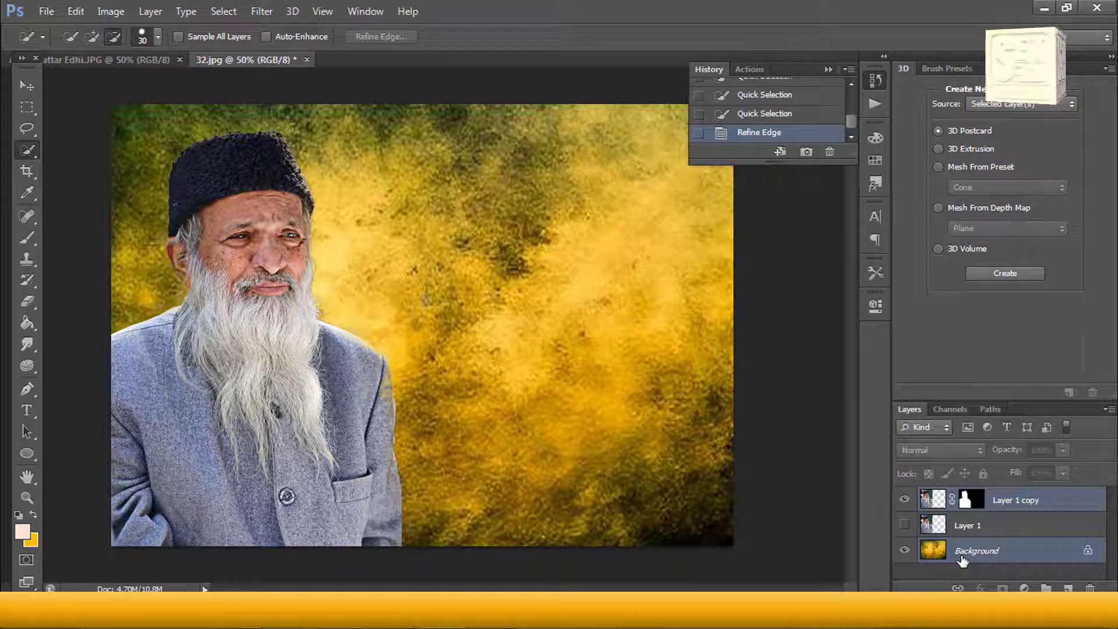
key("ctrl+e")
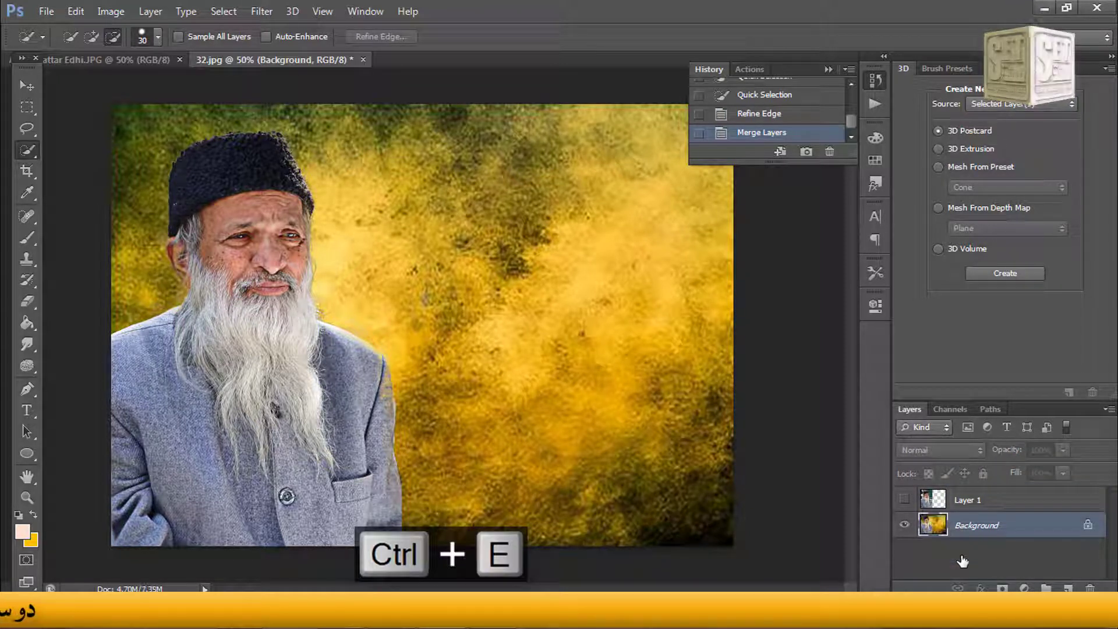
left_click(967, 502)
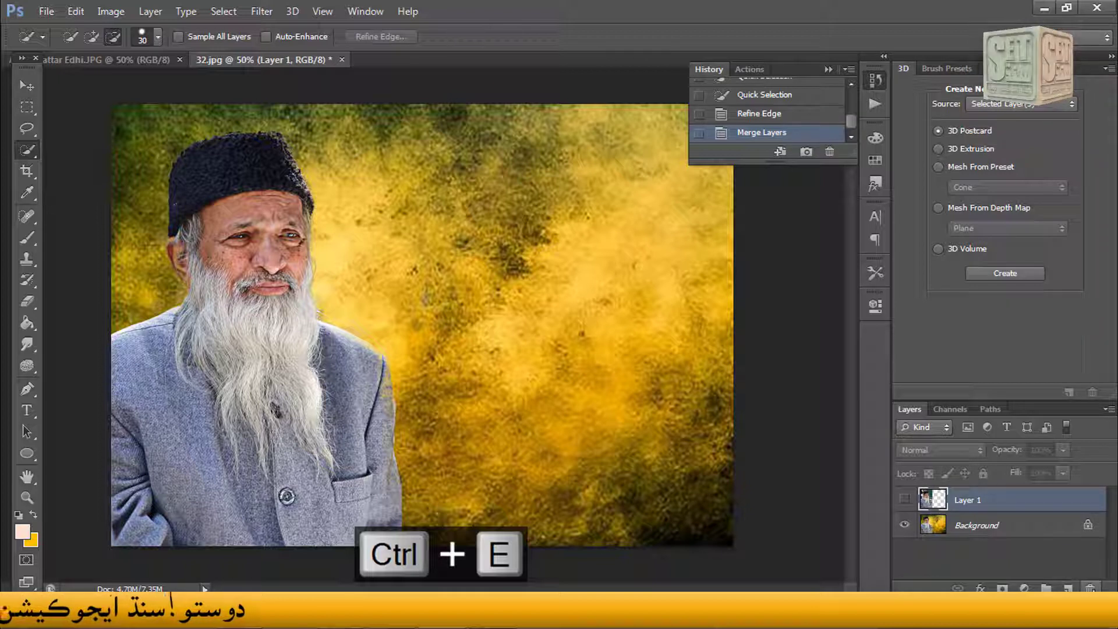
left_click(1090, 589)
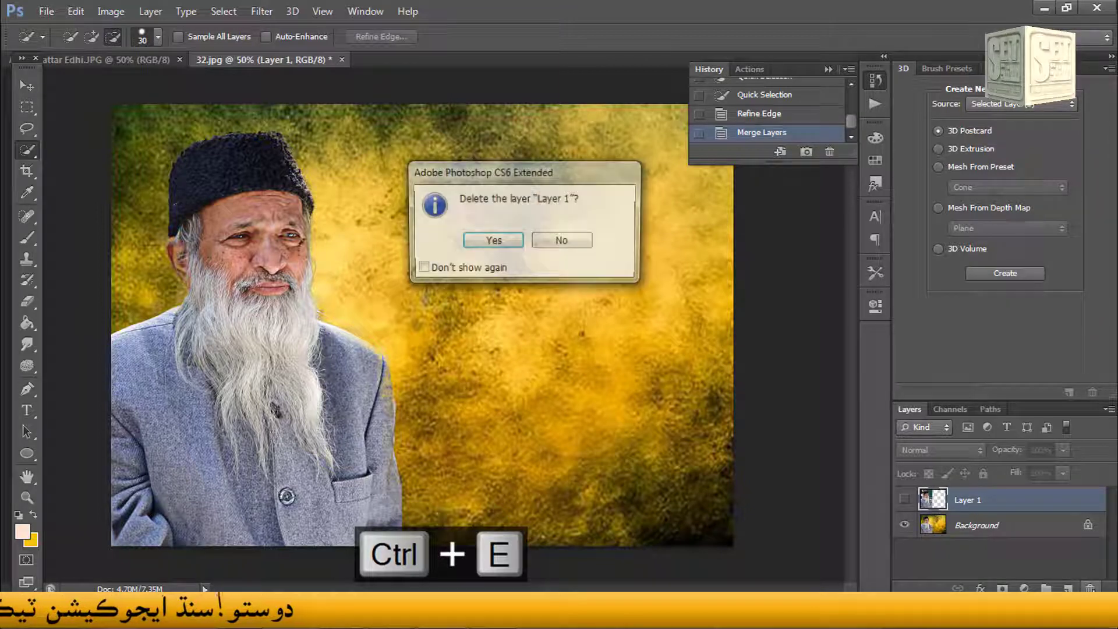
left_click(493, 242)
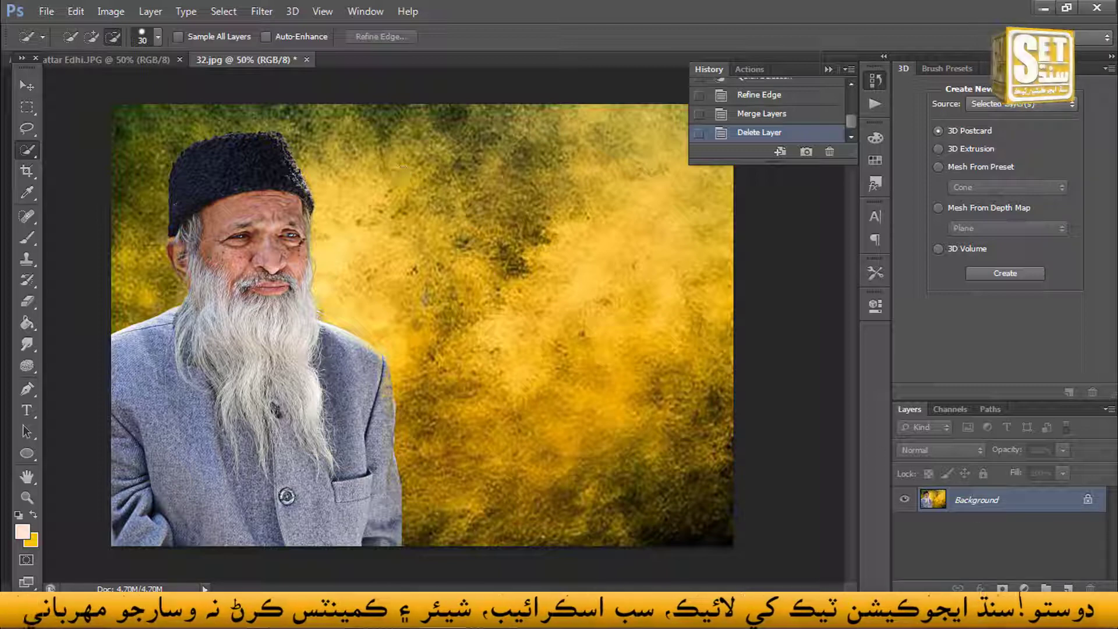
Step: Apply the Oil Paint filter to the merged image with stylization 5, cleanliness 3.35, scale 1.14 and shine 0
left_click(261, 14)
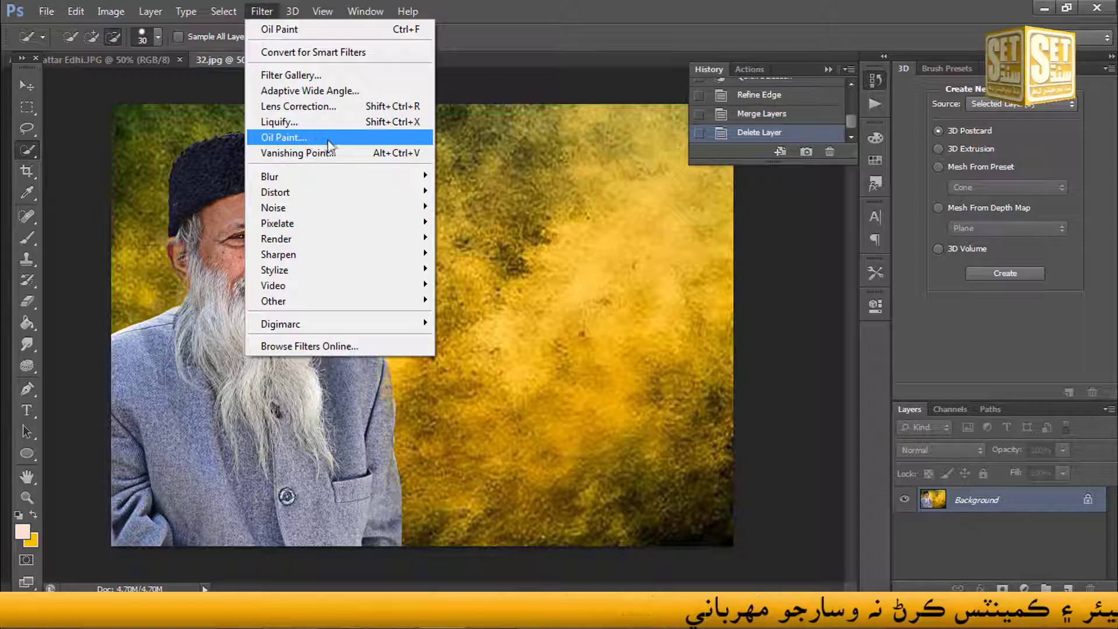
left_click(299, 138)
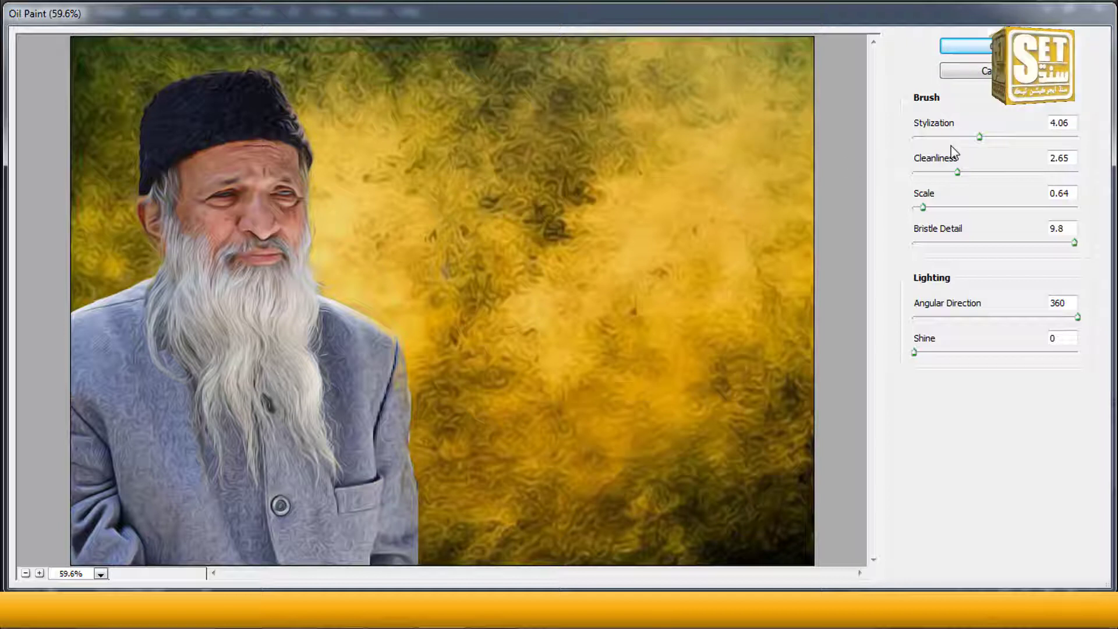
left_click(979, 137)
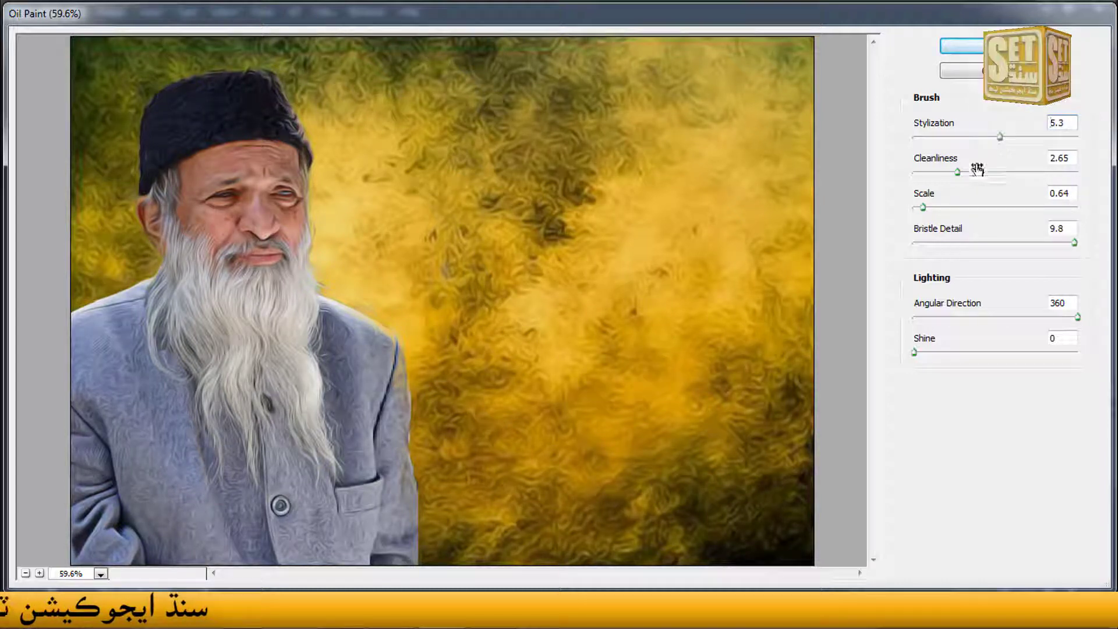
left_click_drag(959, 179, 971, 180)
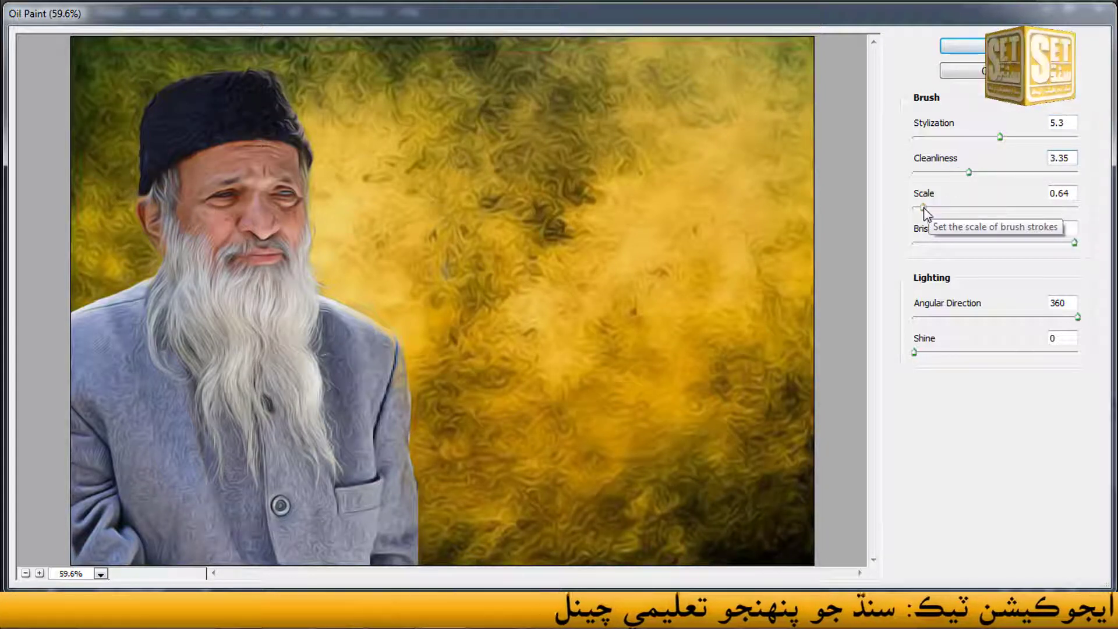
left_click_drag(921, 208, 934, 209)
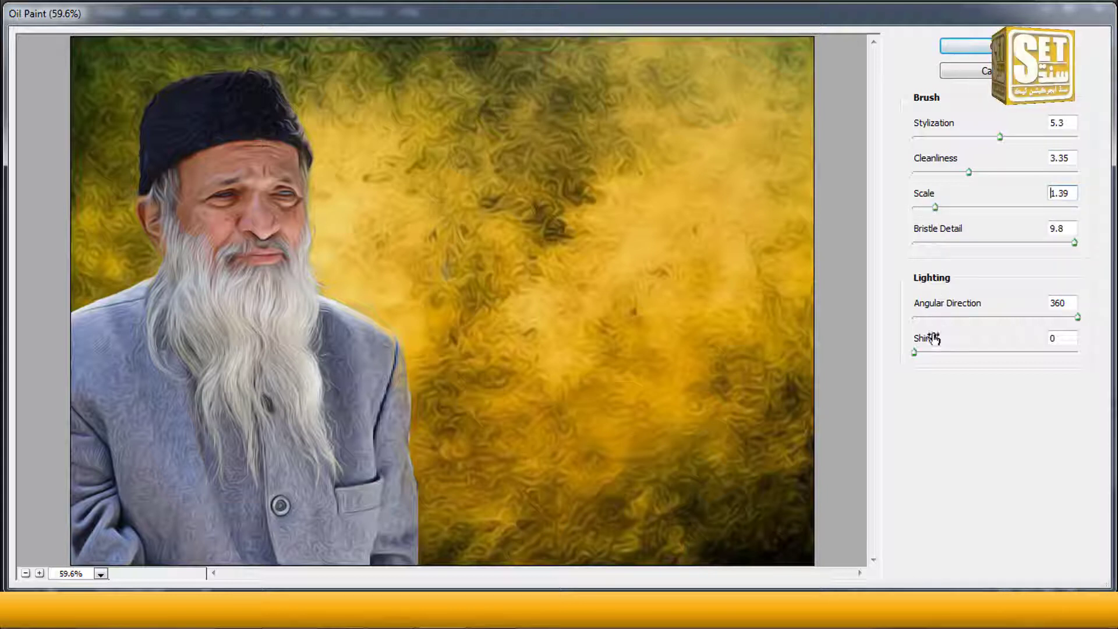
left_click(916, 353)
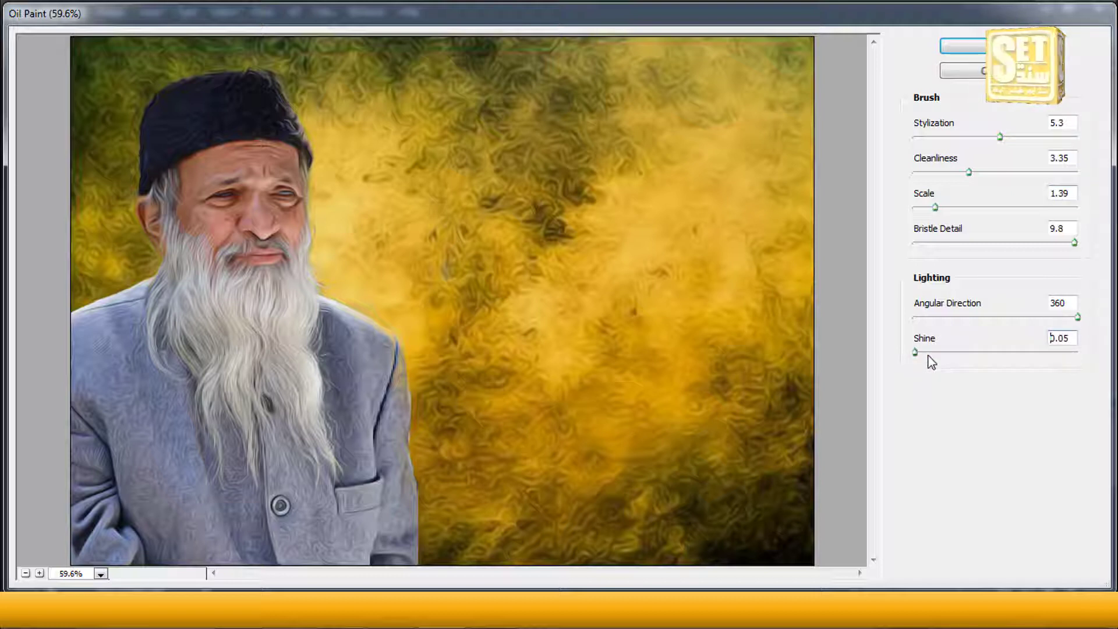
left_click_drag(928, 356, 903, 360)
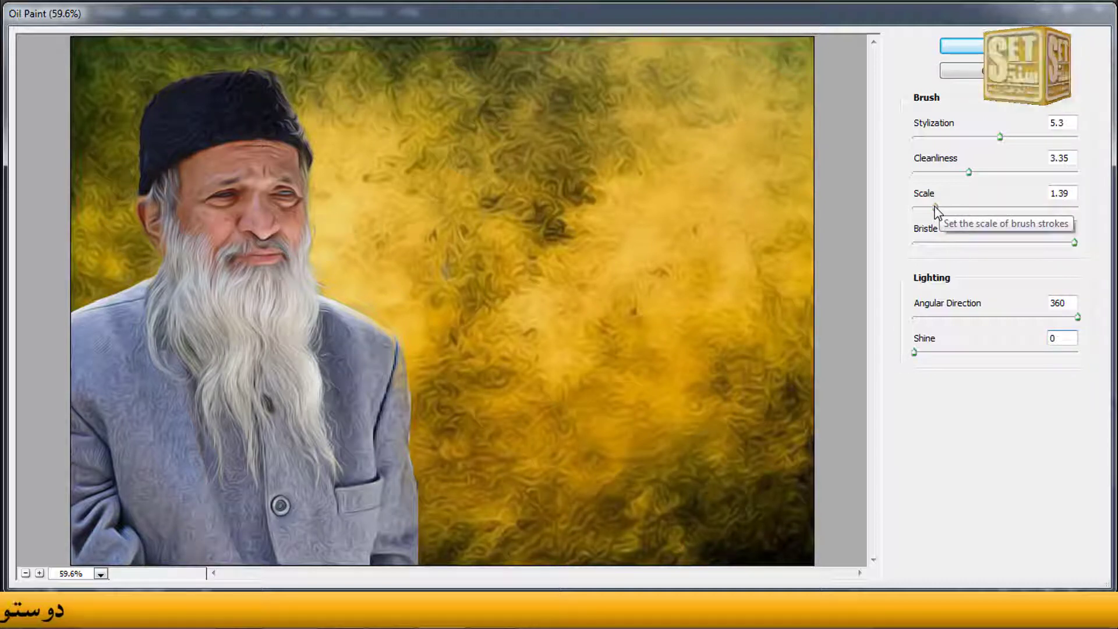
left_click_drag(935, 211, 934, 213)
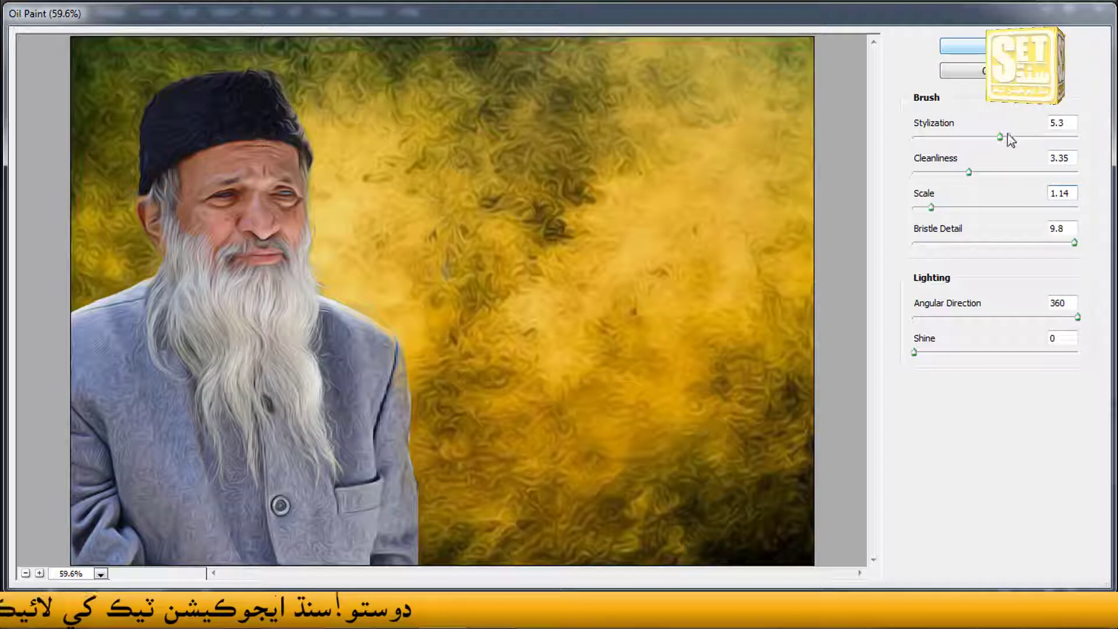
left_click_drag(998, 138, 996, 142)
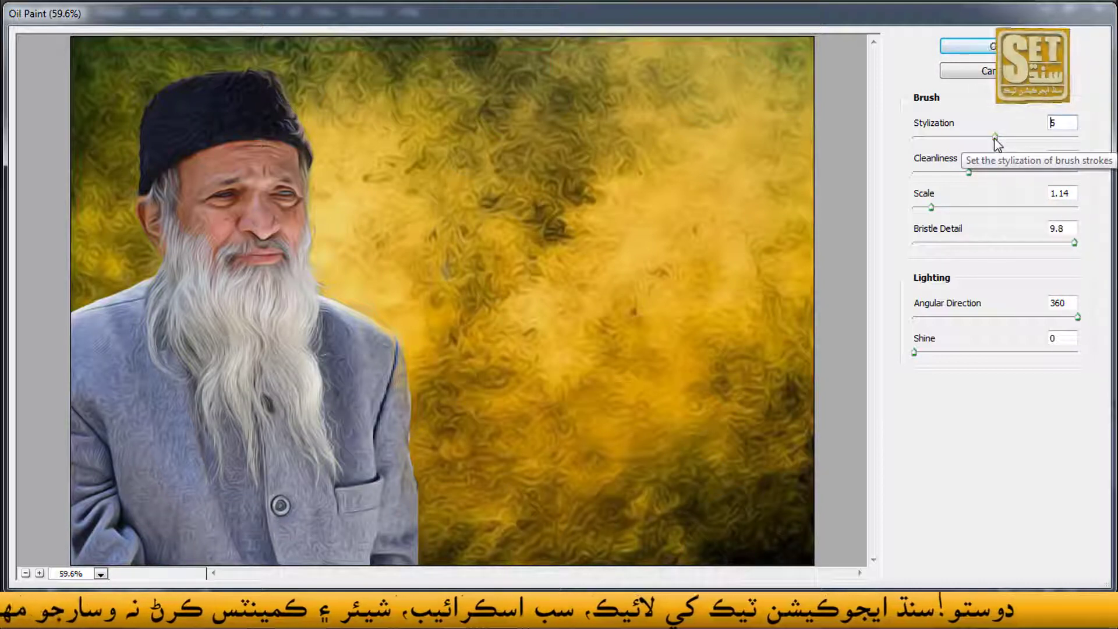
left_click(979, 51)
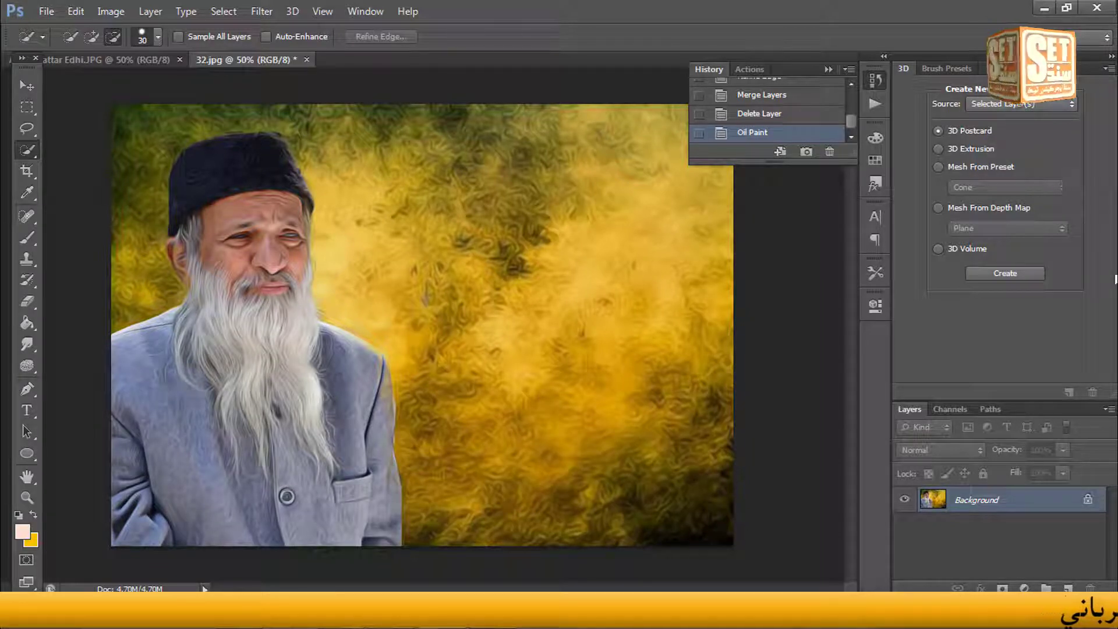
Step: Add a Hue/Saturation adjustment layer, shifting the hue slightly toward orange and raising the saturation to about +50
right_click(1084, 504)
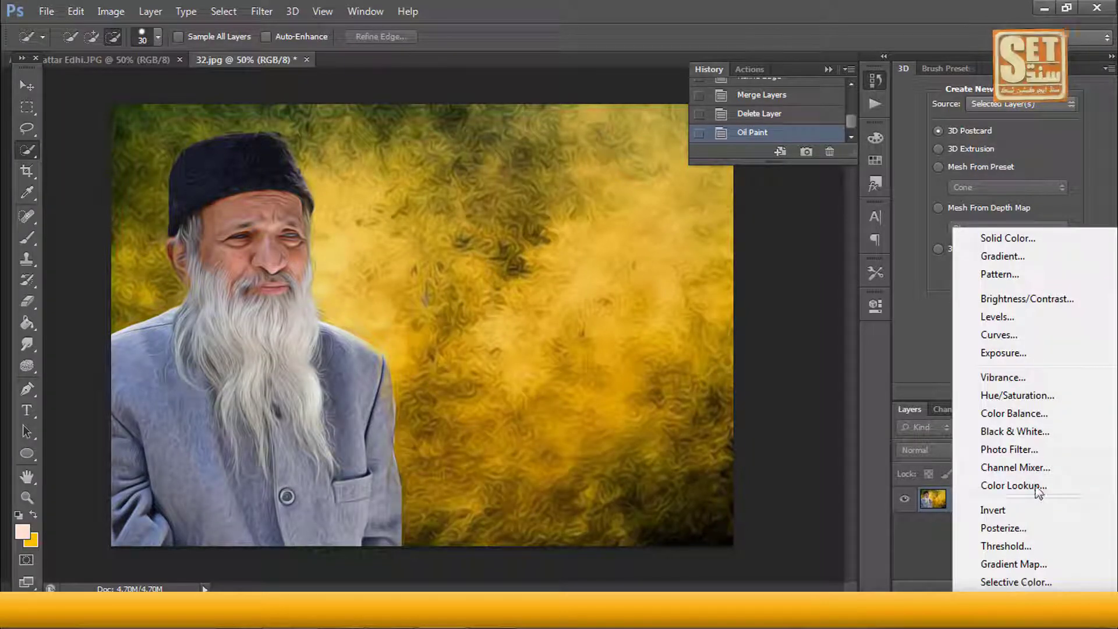
left_click(1020, 396)
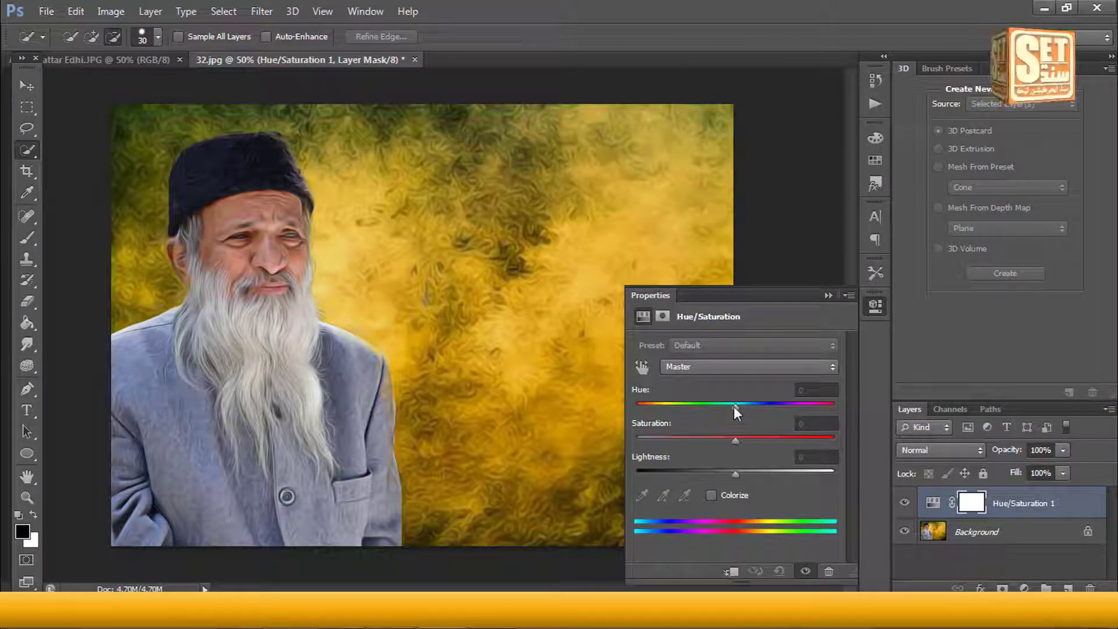
left_click_drag(734, 406, 723, 406)
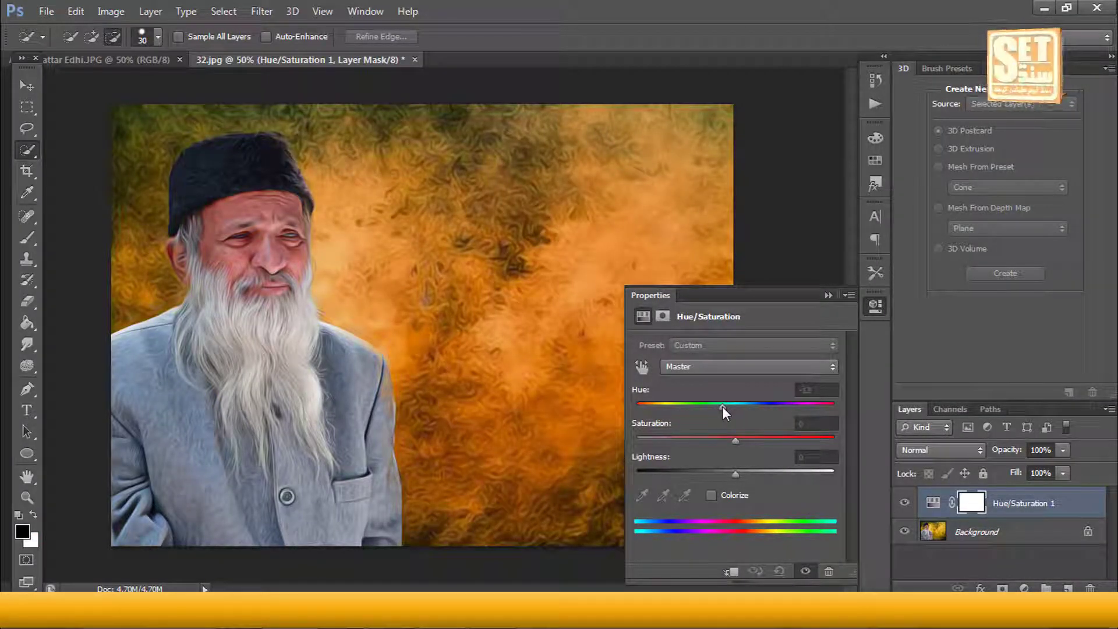
left_click_drag(721, 407, 767, 447)
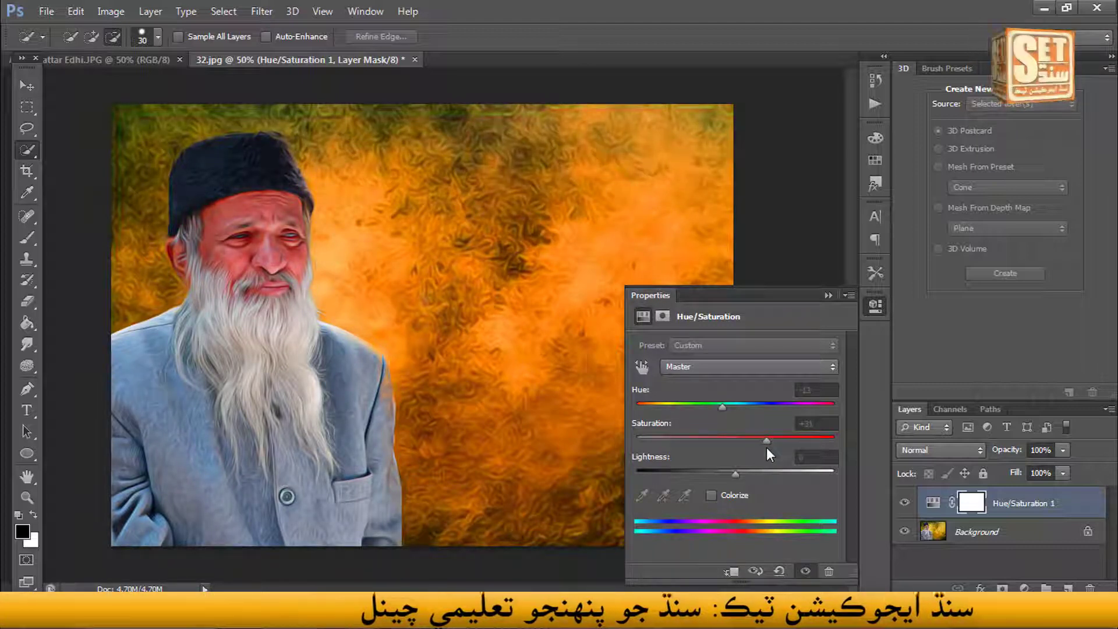
mouse_move(721, 407)
left_mouse_down()
mouse_move(704, 407)
mouse_move(728, 411)
left_mouse_up()
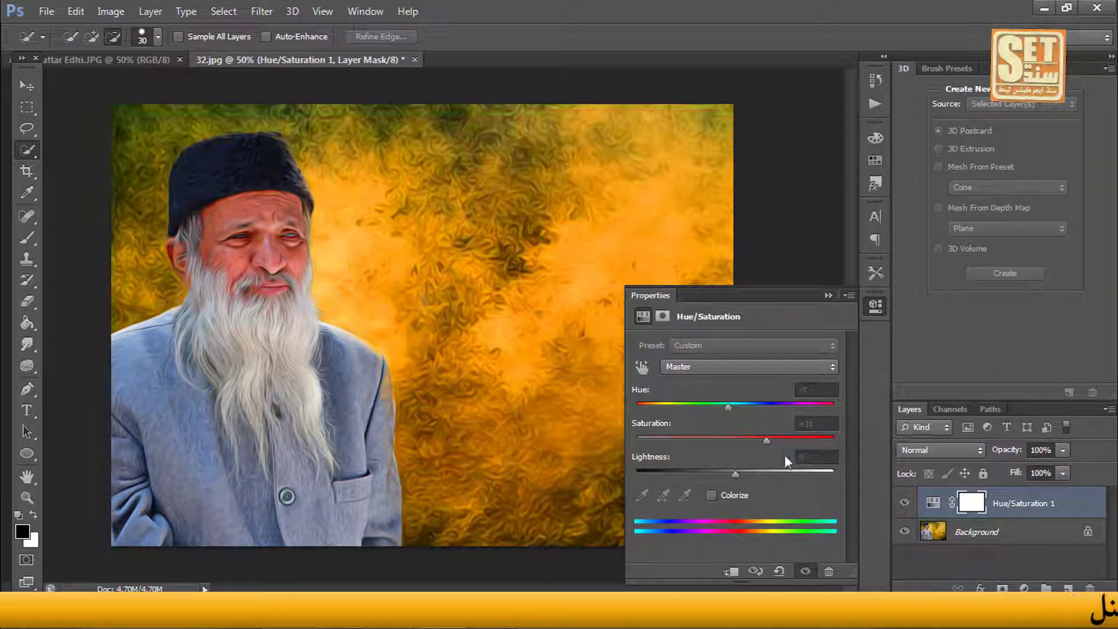
left_click_drag(767, 441, 778, 442)
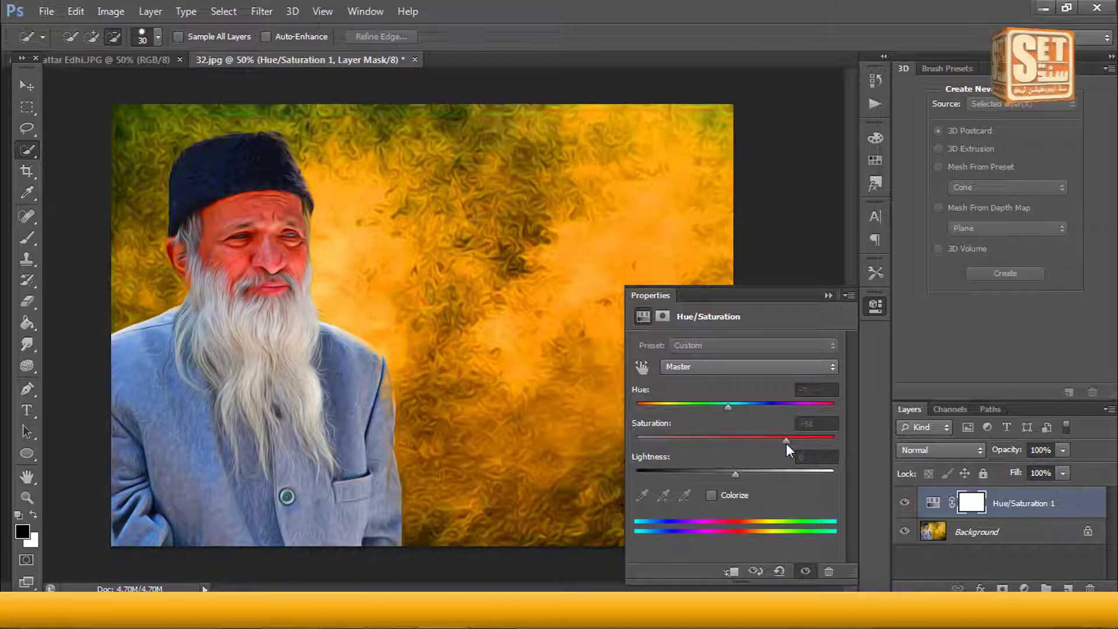
Step: Add a Levels adjustment layer above Hue/Saturation 1 with input levels of black 0, midtones 1.05 and white 216
left_click(827, 296)
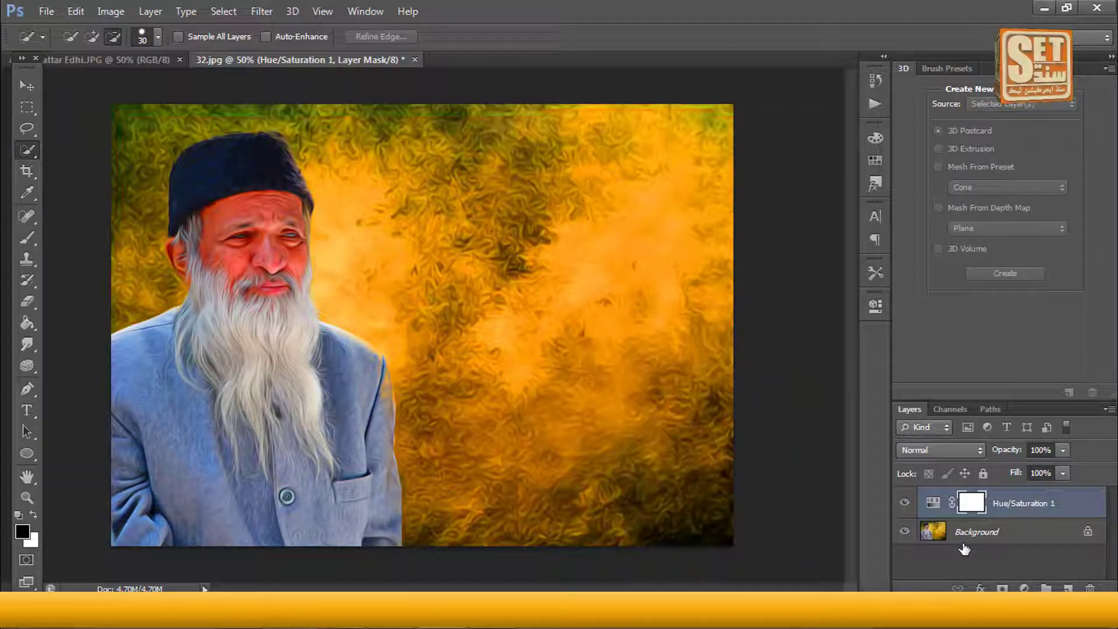
left_click(1023, 587)
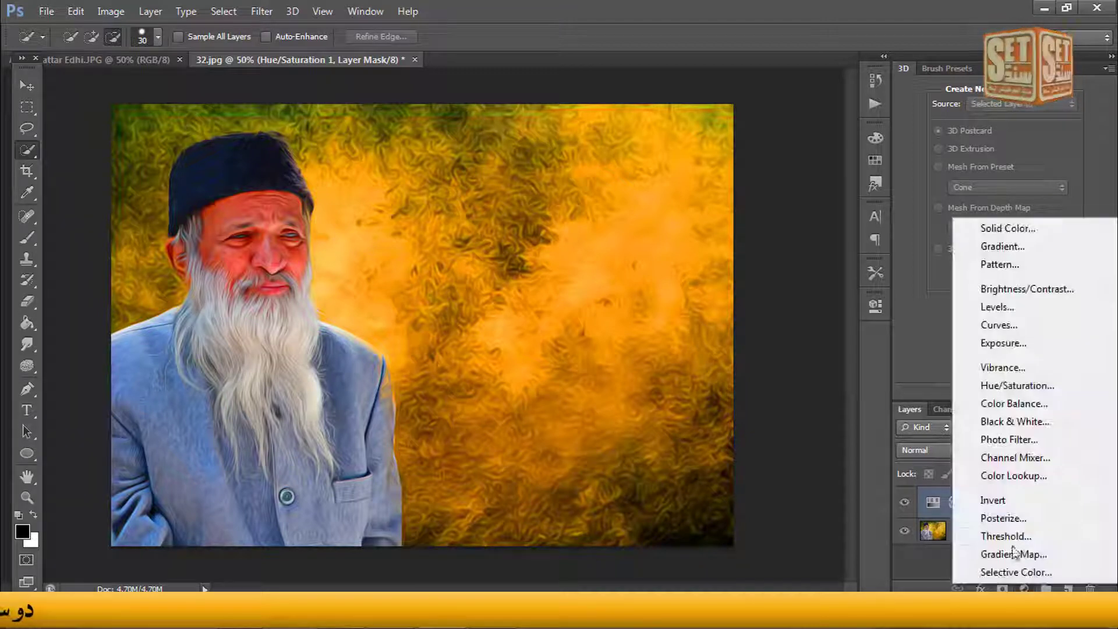
left_click(1003, 308)
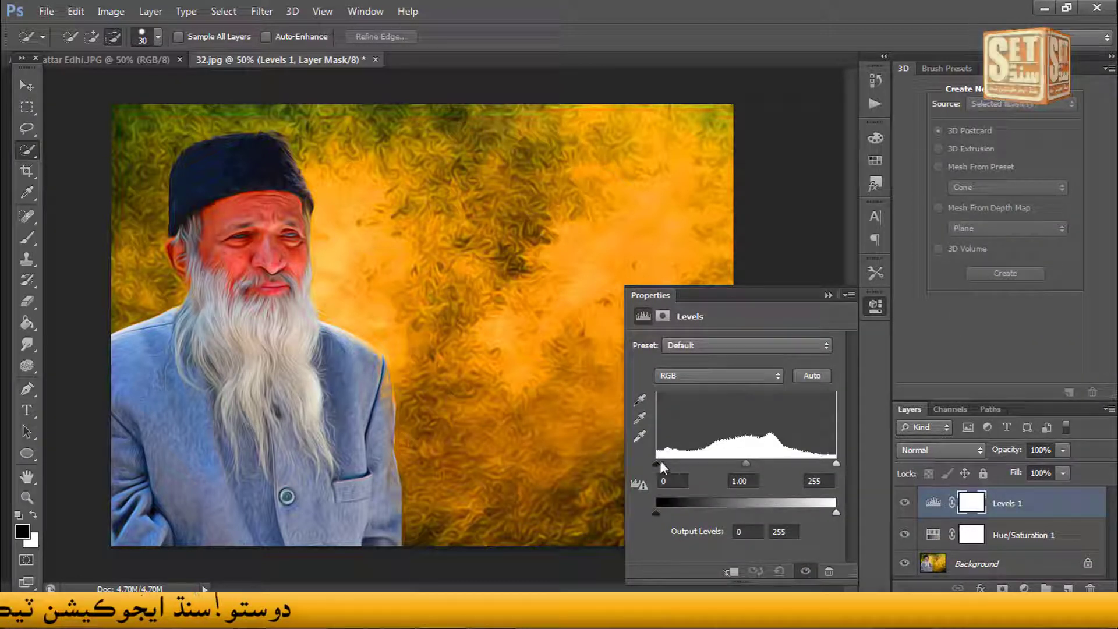
left_click_drag(657, 463, 665, 465)
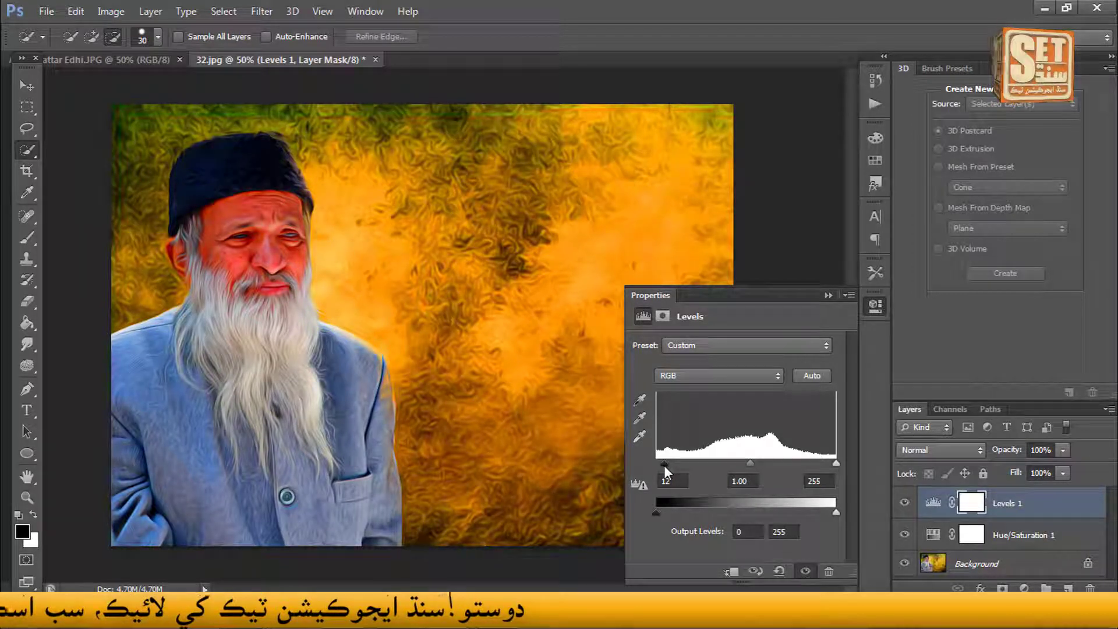
left_click_drag(836, 464, 809, 467)
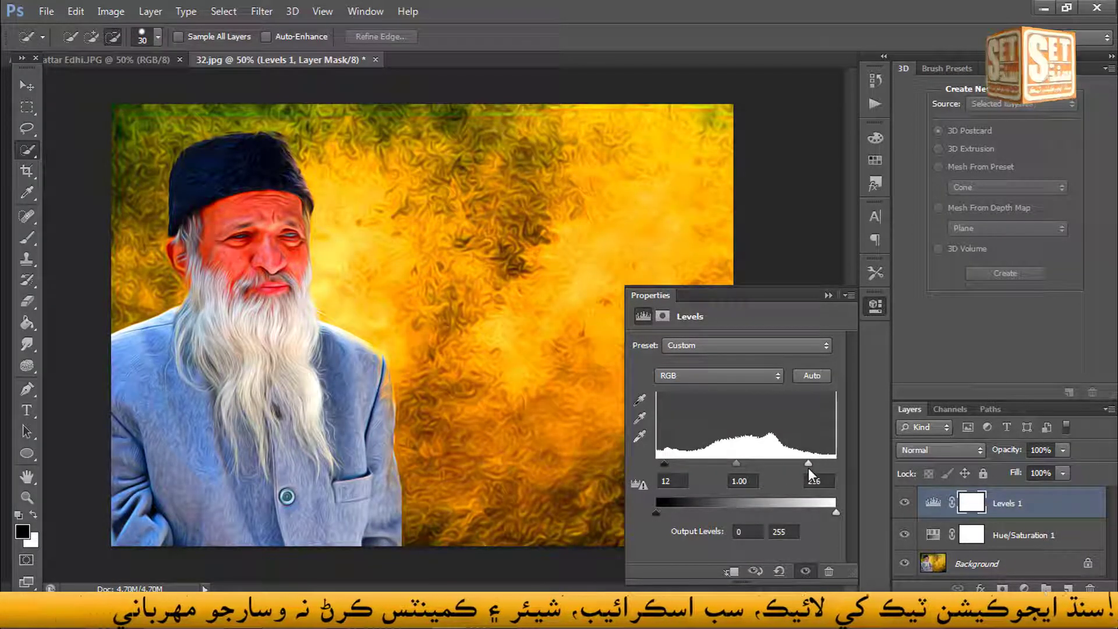
mouse_move(737, 463)
left_mouse_down()
mouse_move(750, 463)
mouse_move(733, 466)
left_mouse_up()
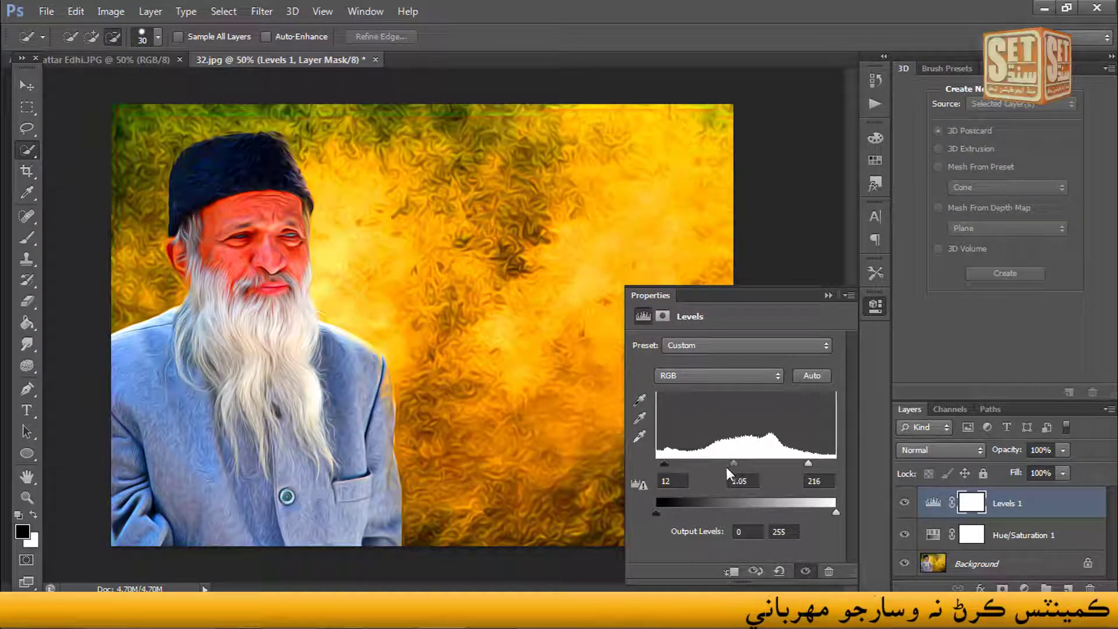
left_click_drag(666, 464, 656, 463)
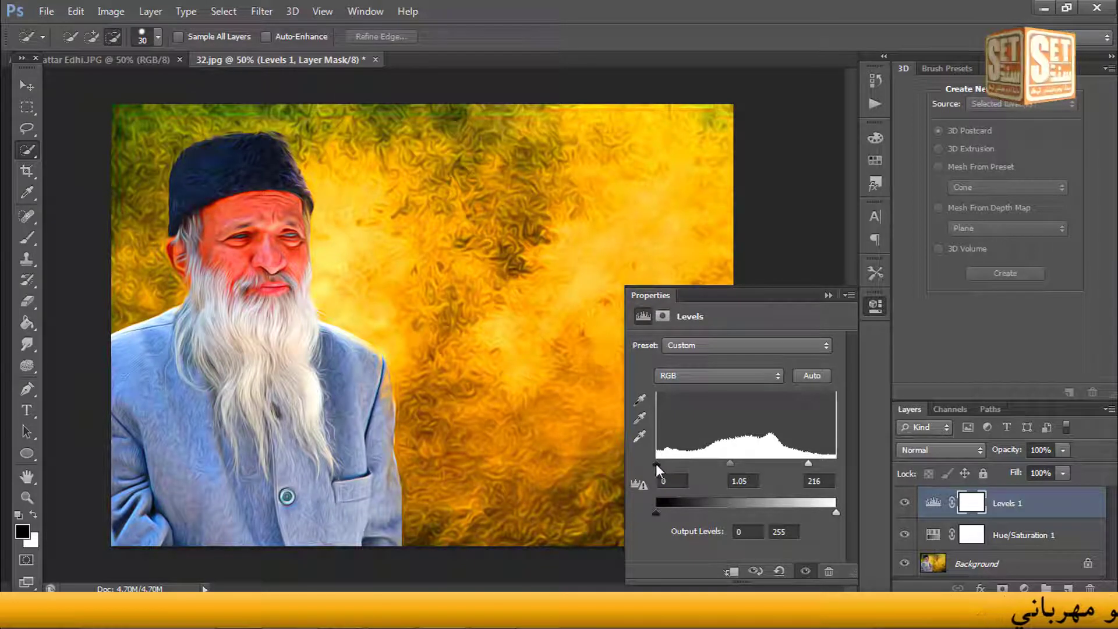
left_click(829, 295)
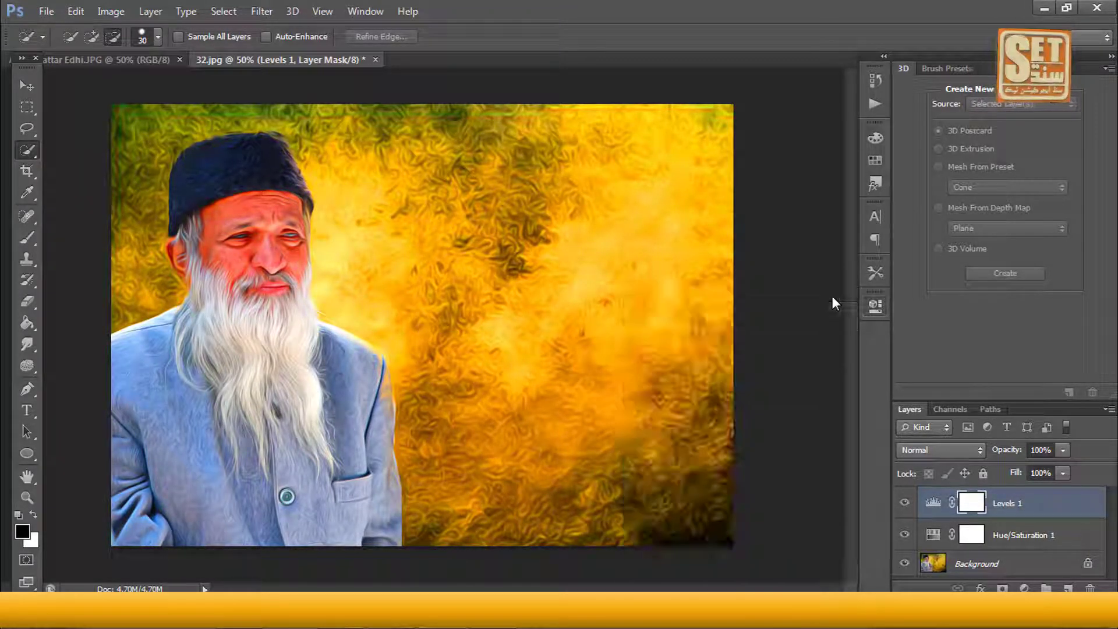
Step: With Persian keyboard input, add the two-line text "عبدالستار ايڌي" and "محسن انسانيت" over the golden area beside the portrait
left_click(28, 412)
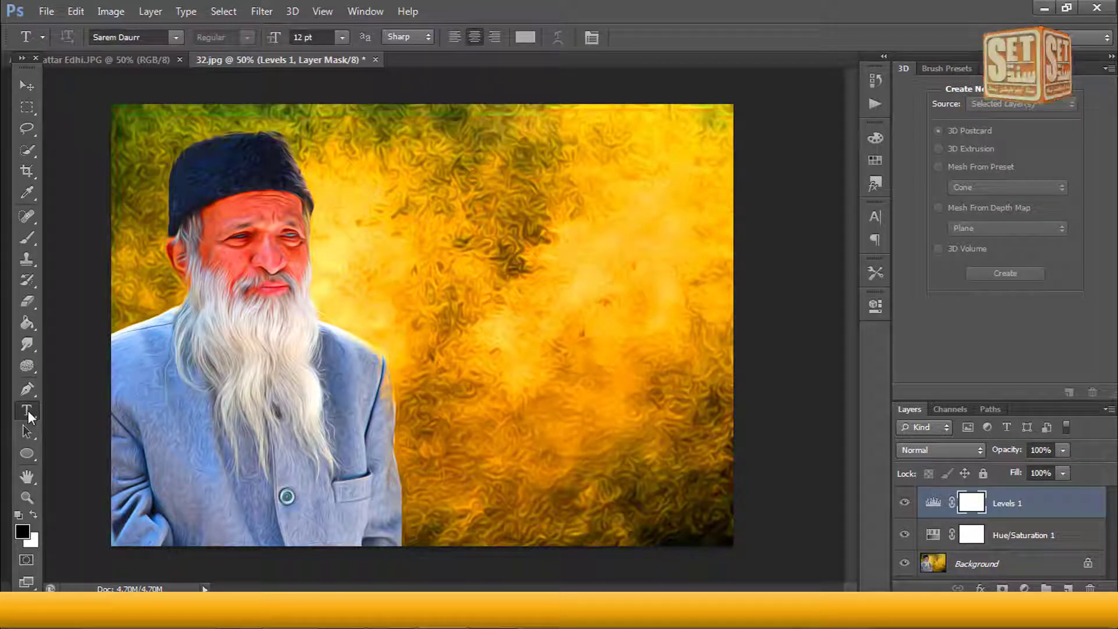
left_click(593, 426)
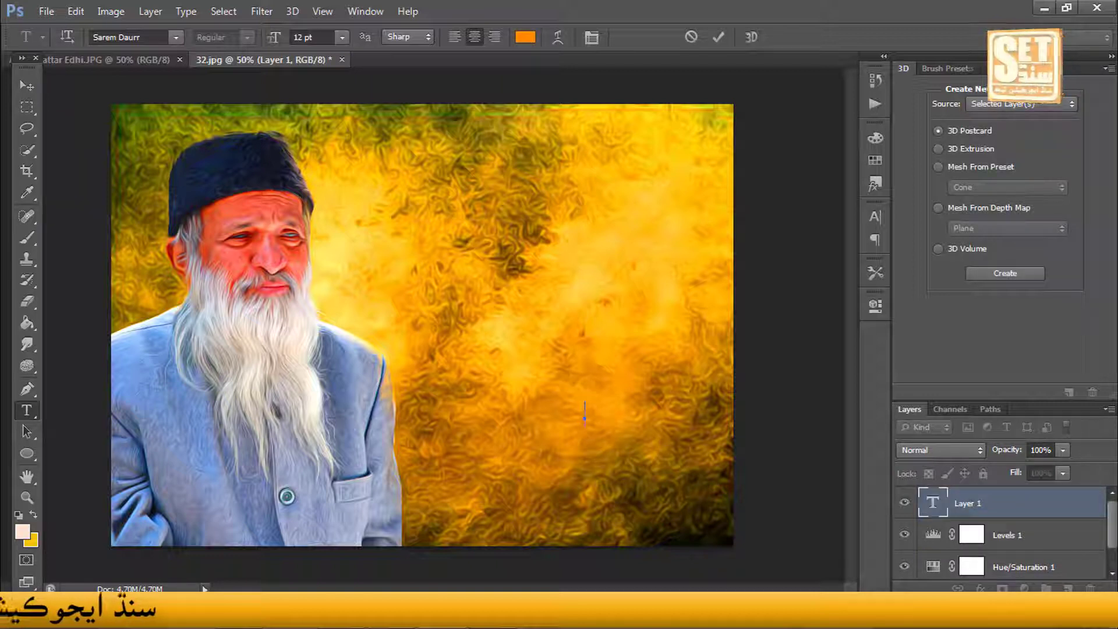
left_click(918, 617)
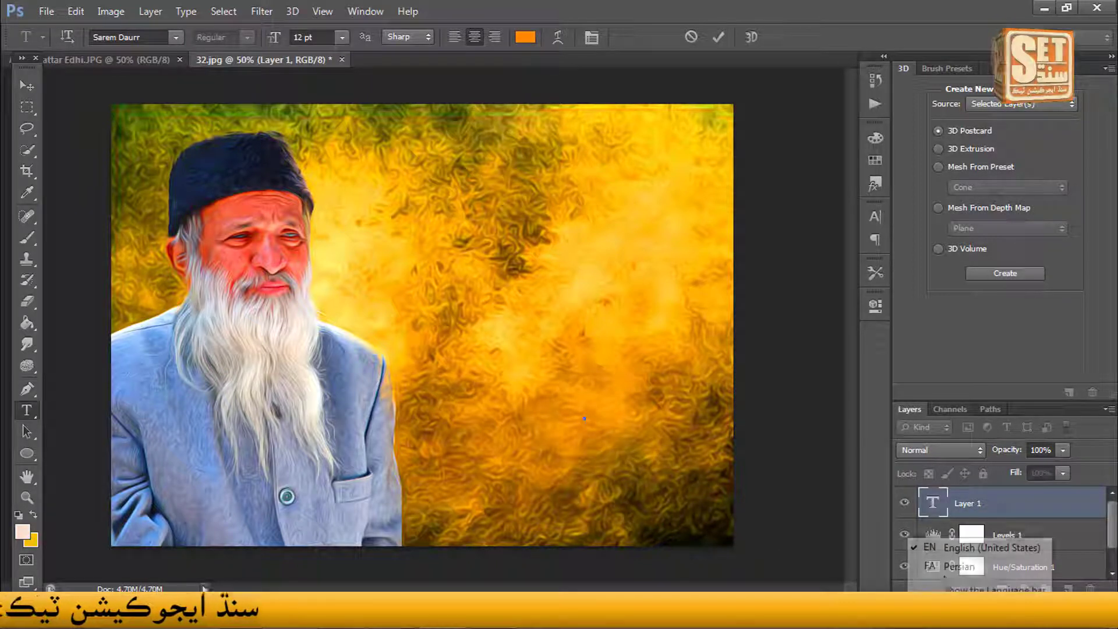
left_click(948, 571)
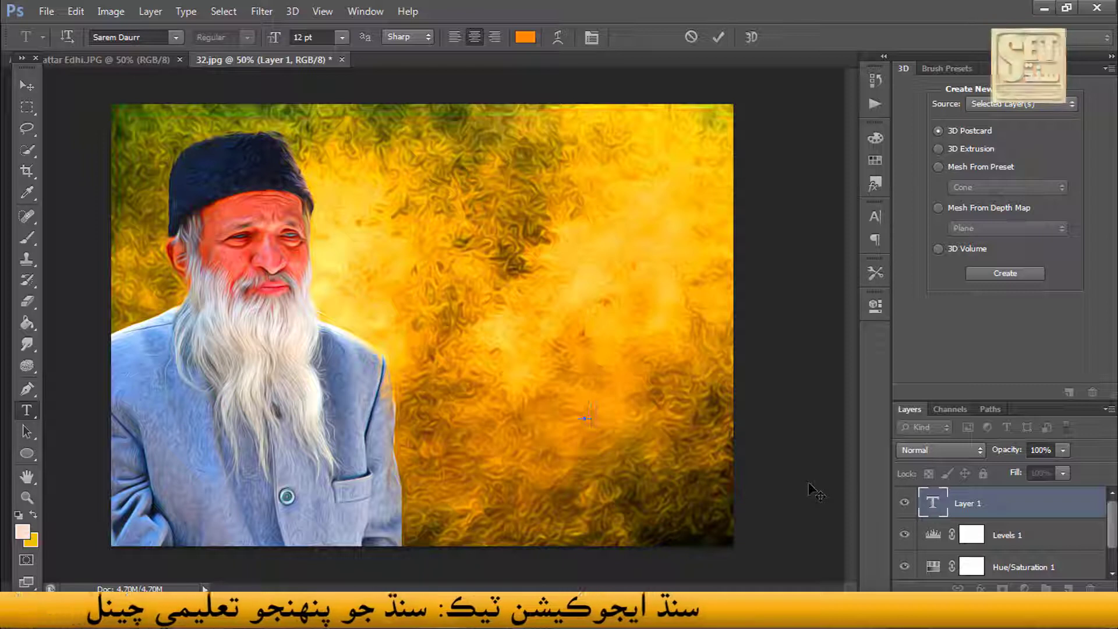
type("عب")
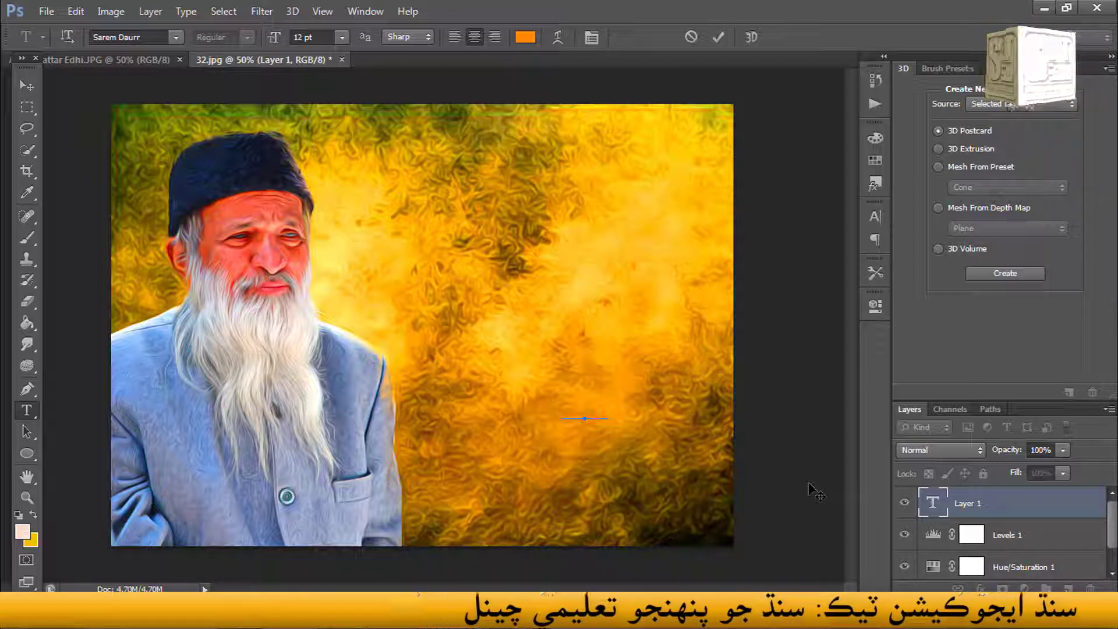
type("ا")
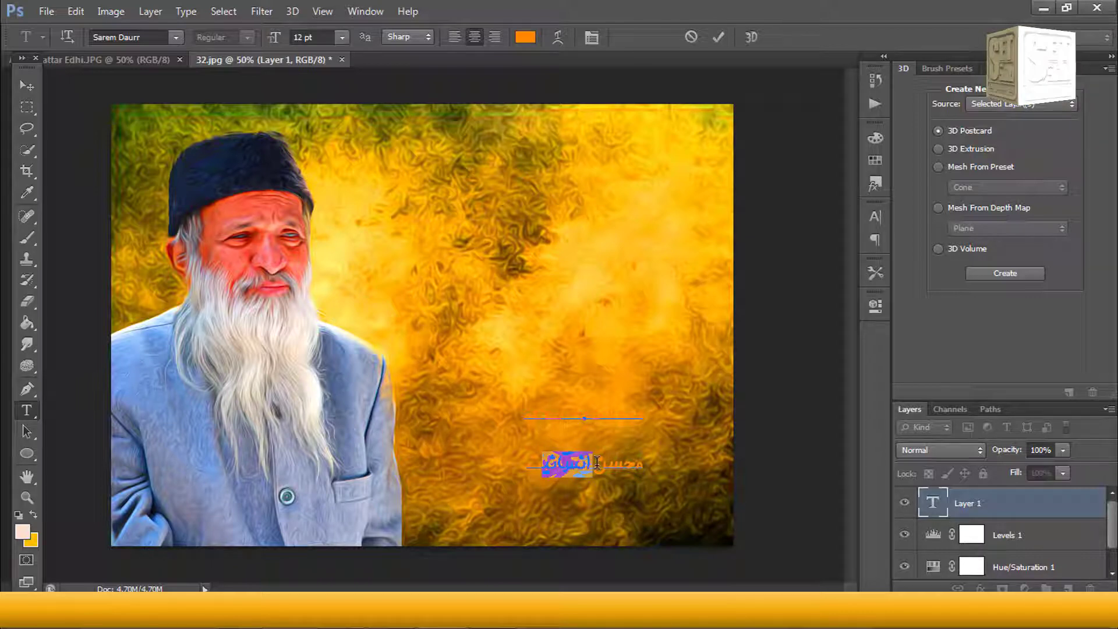
Step: Recolor both lines of the text to a light peach
key("ctrl+a")
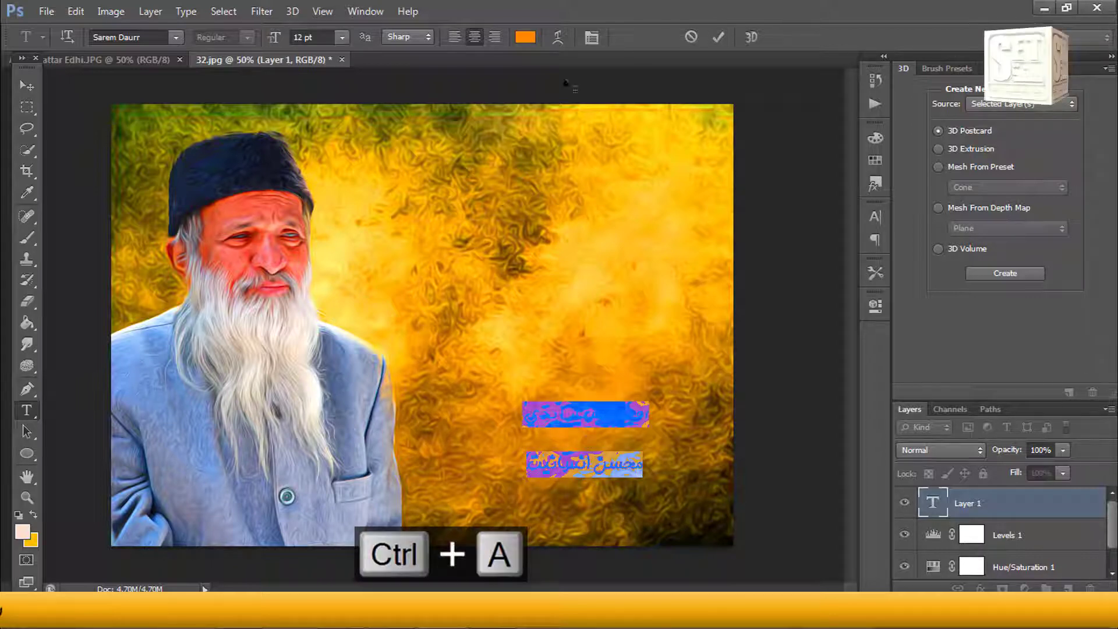
left_click(527, 38)
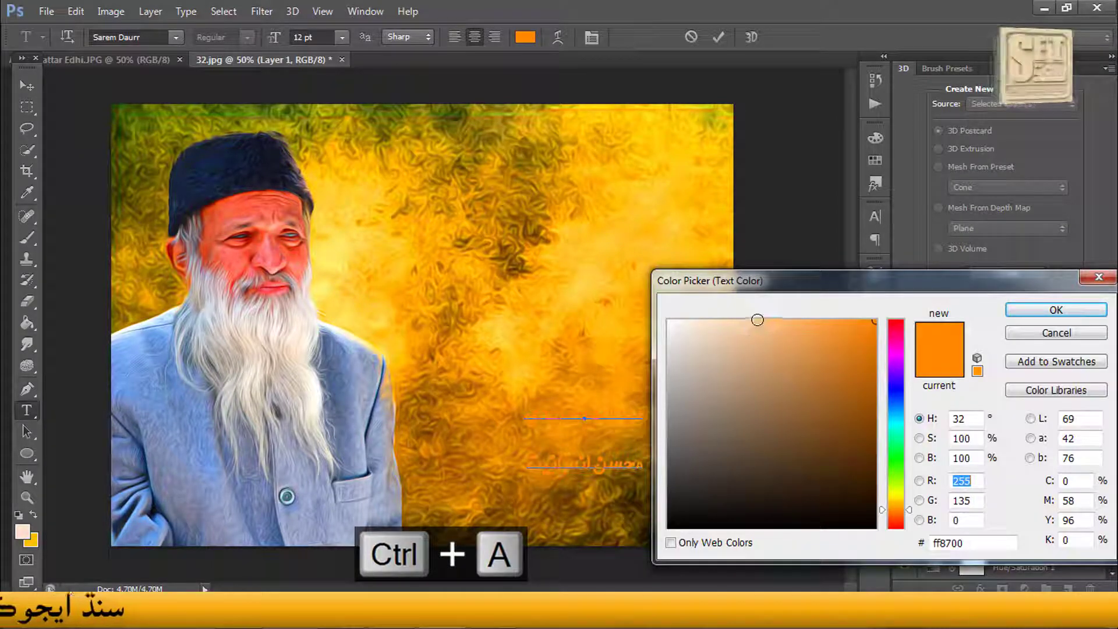
left_click(782, 330)
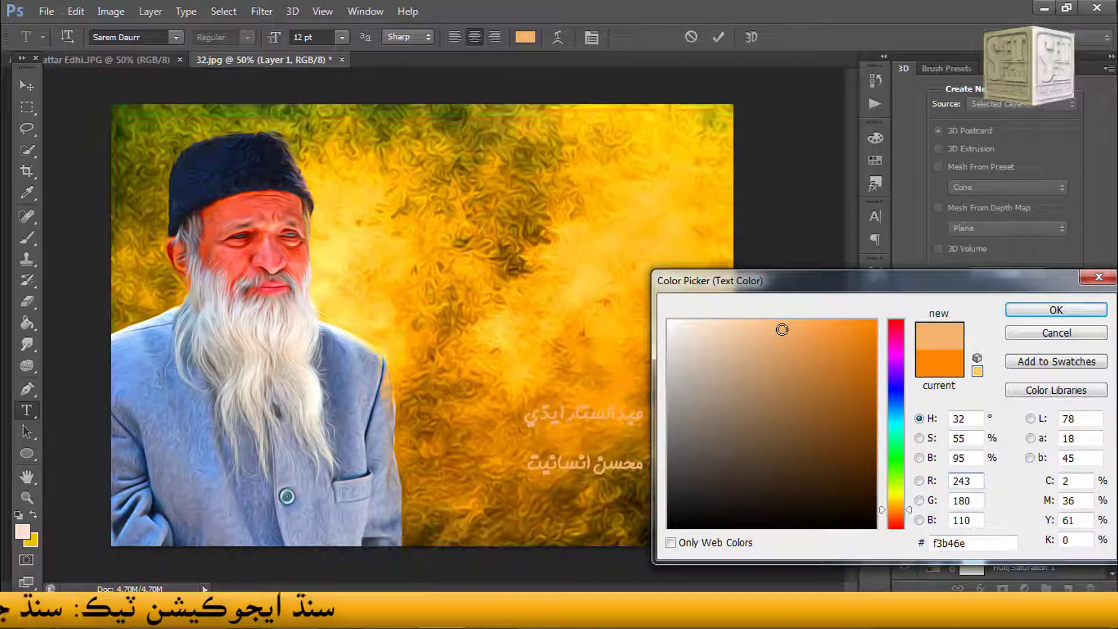
left_click(747, 342)
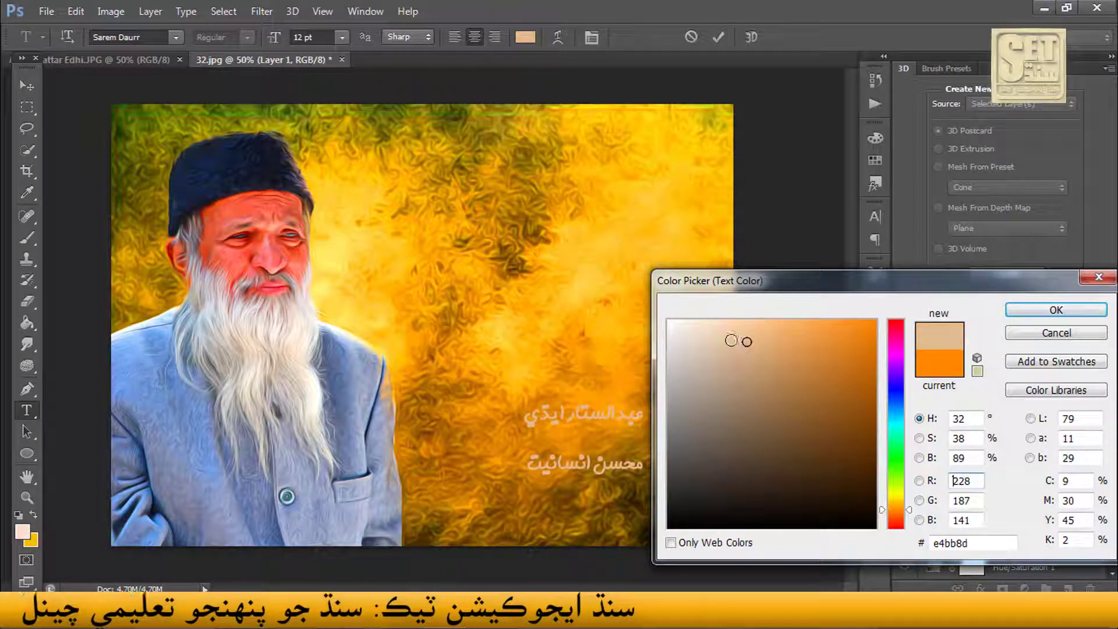
left_click(722, 336)
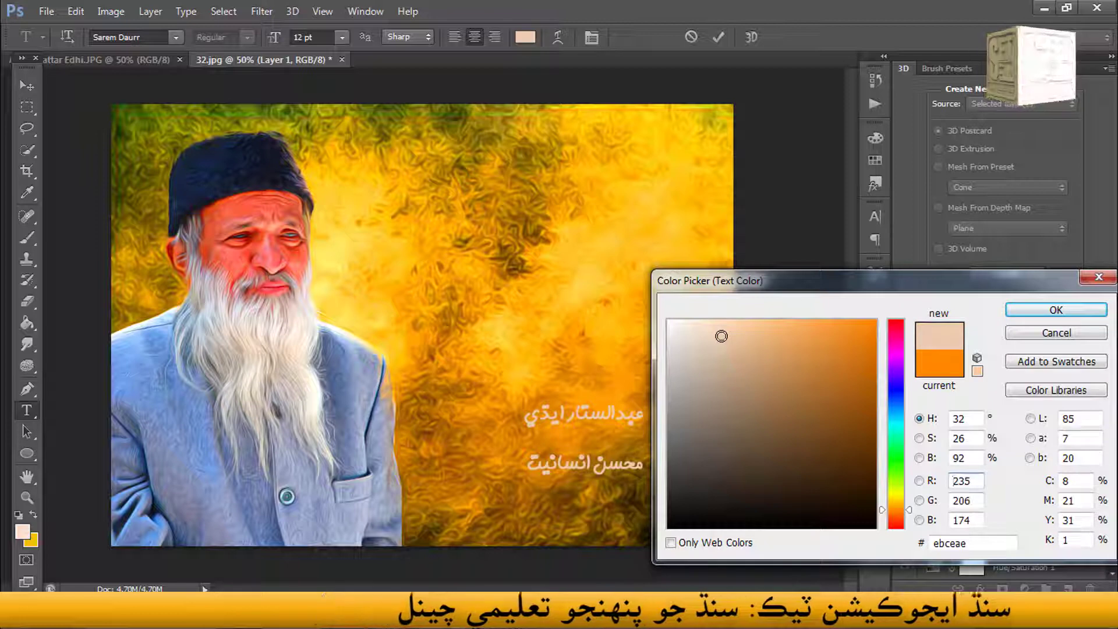
left_click(739, 331)
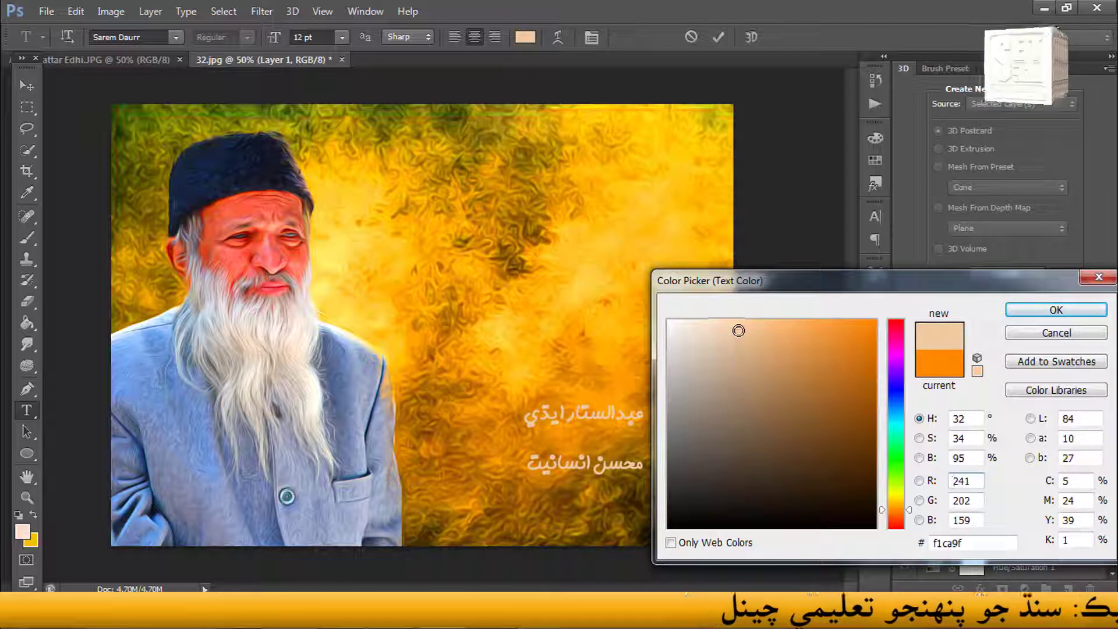
left_click(749, 336)
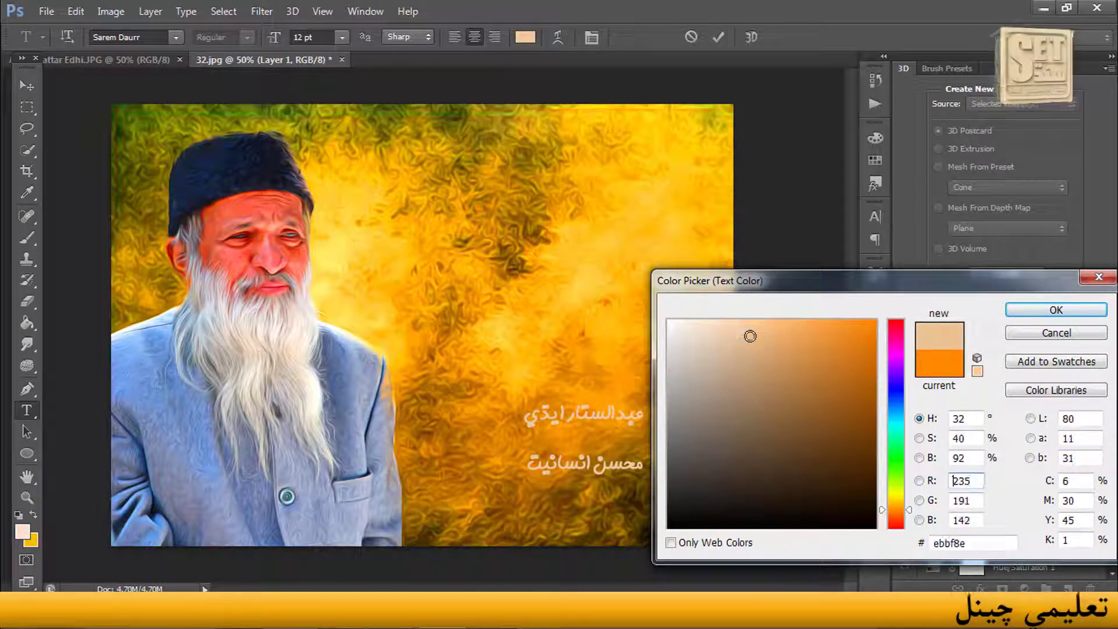
left_click(1022, 314)
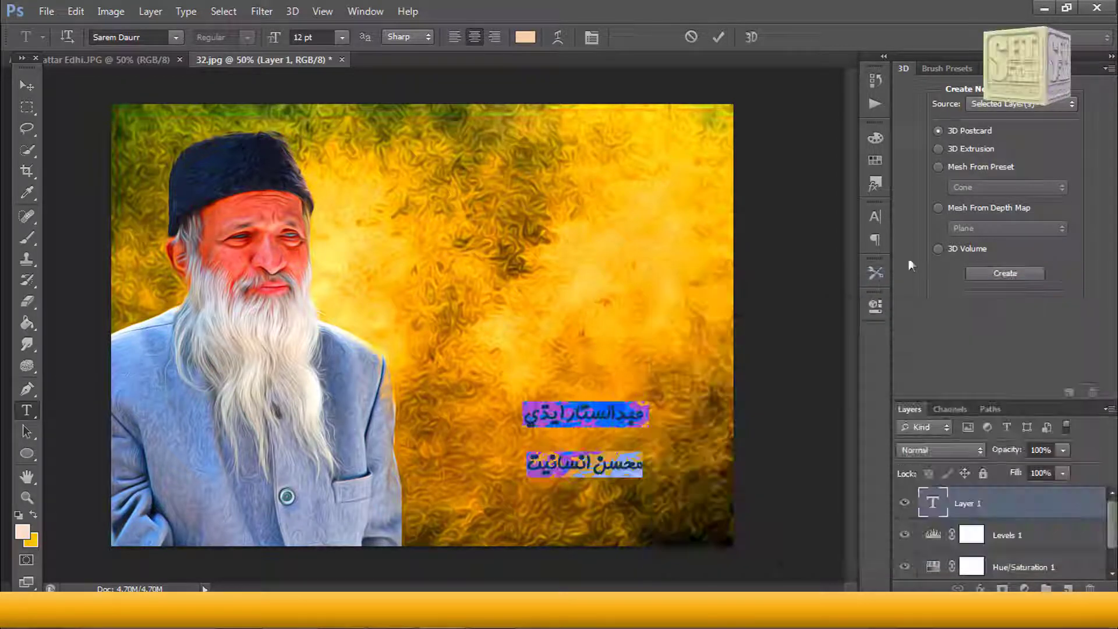
Step: Reduce the line spacing of both text lines to 16.27 pt and commit the text
left_click(877, 220)
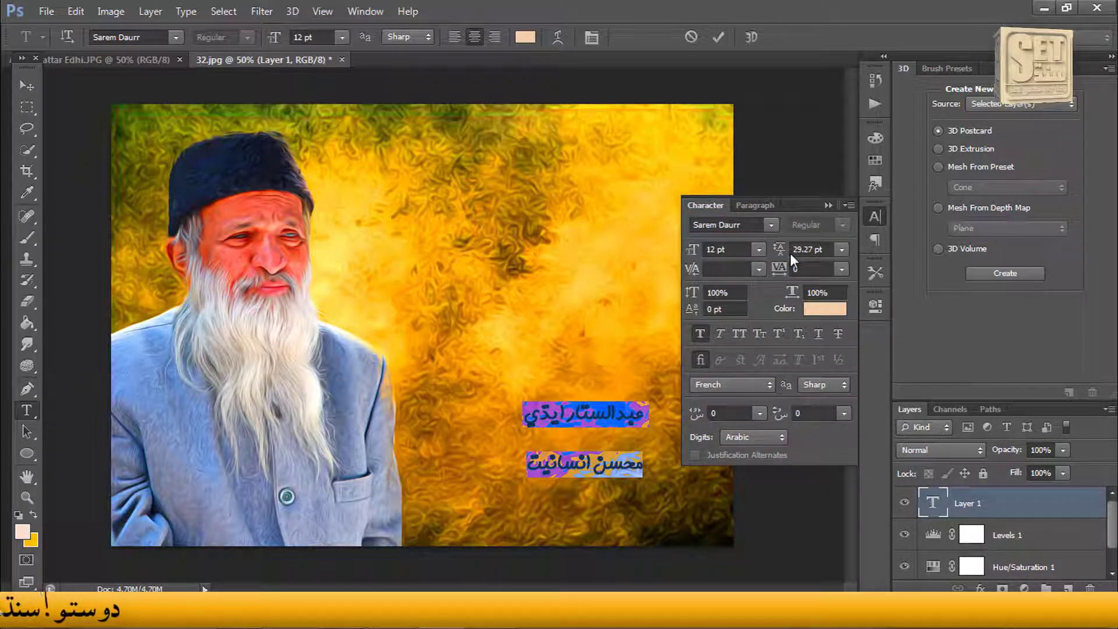
left_click_drag(782, 252, 775, 251)
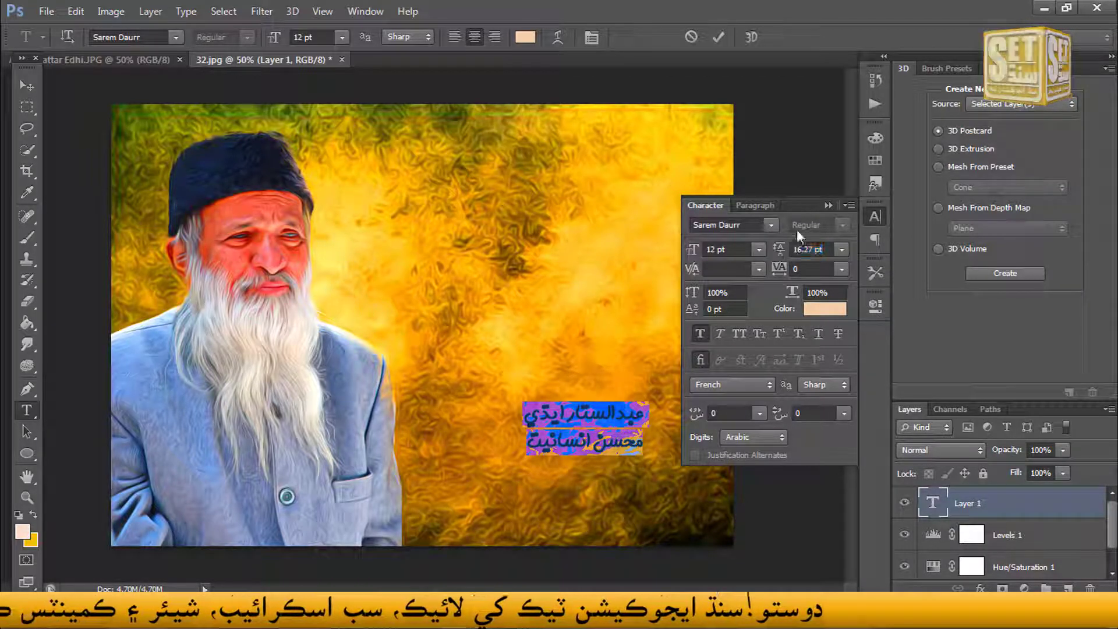
left_click(827, 206)
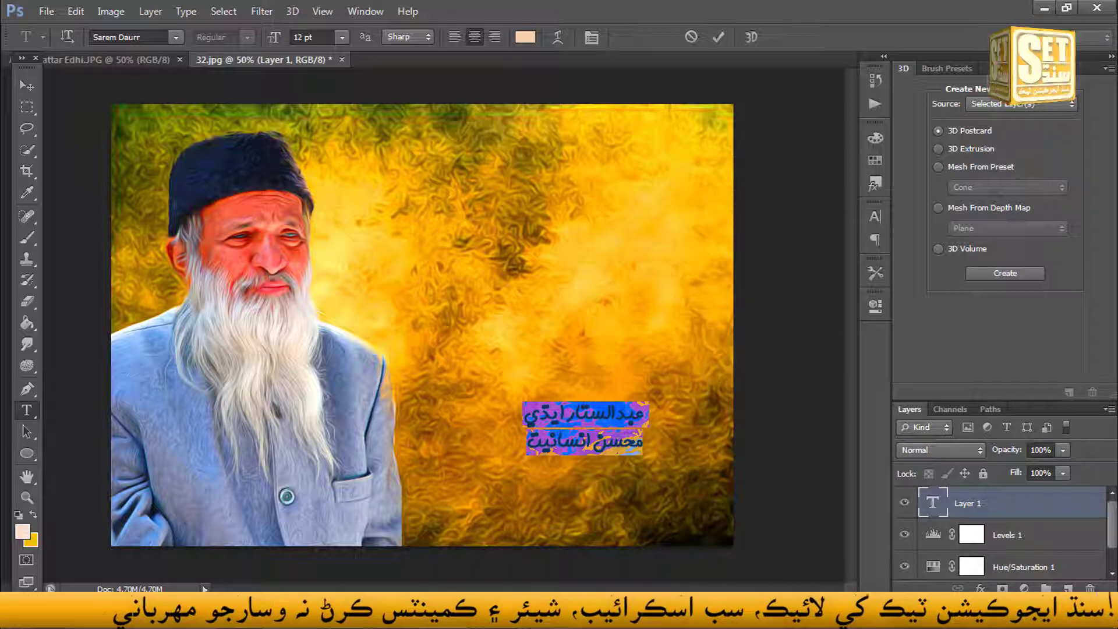
left_click(718, 42)
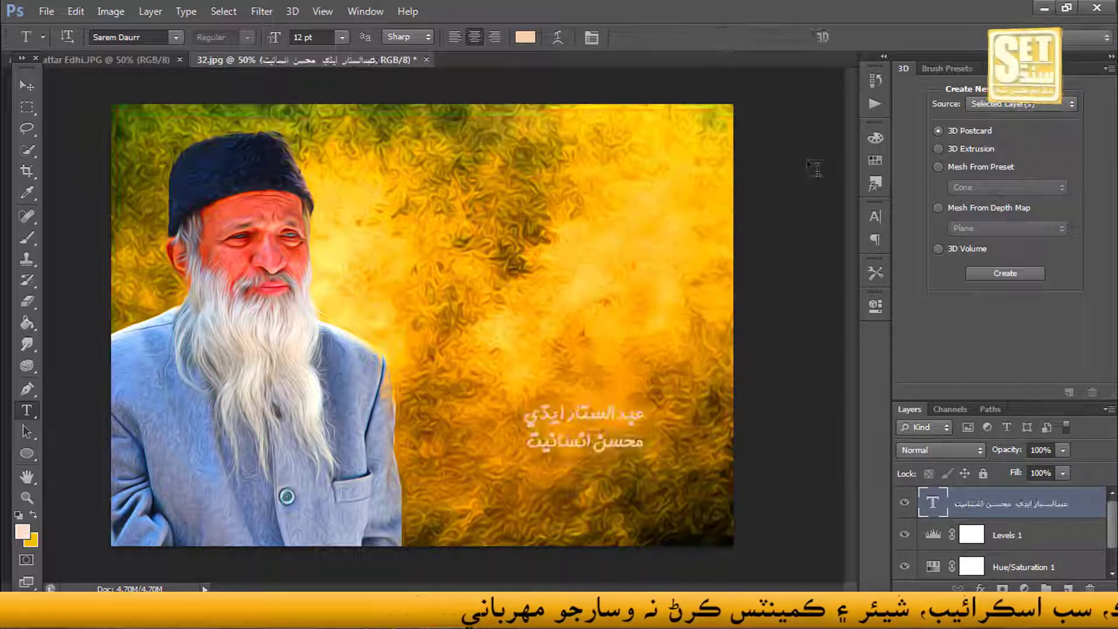
Step: Stretch the text to about 180% width and move it down into the dark lower-right area of the image
key("ctrl+t")
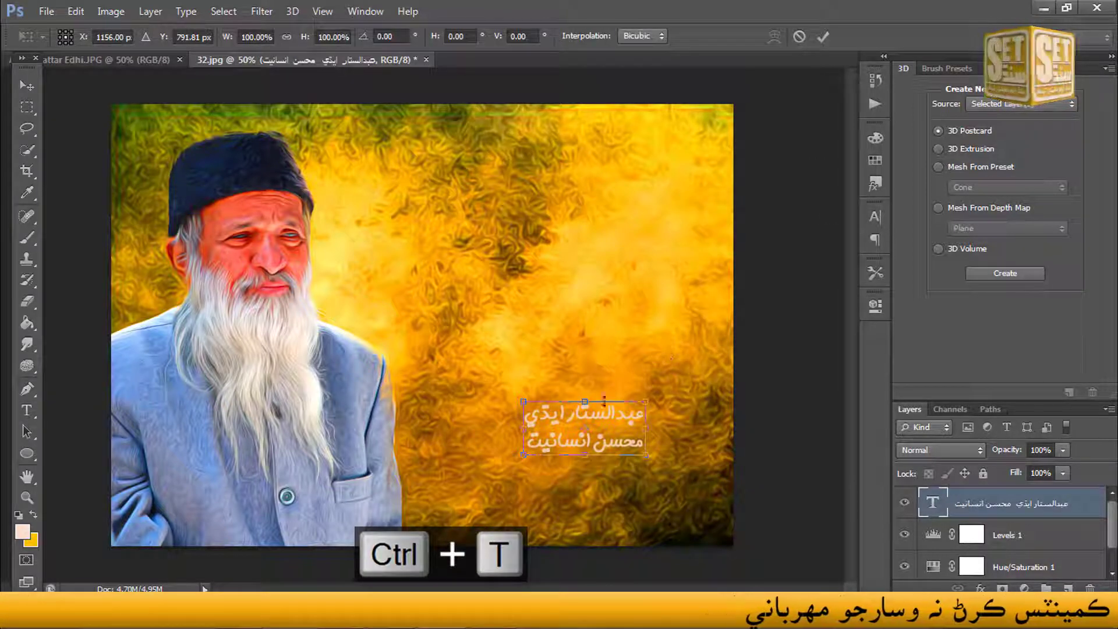
left_click_drag(526, 431, 470, 445)
left_click_drag(642, 431, 685, 432)
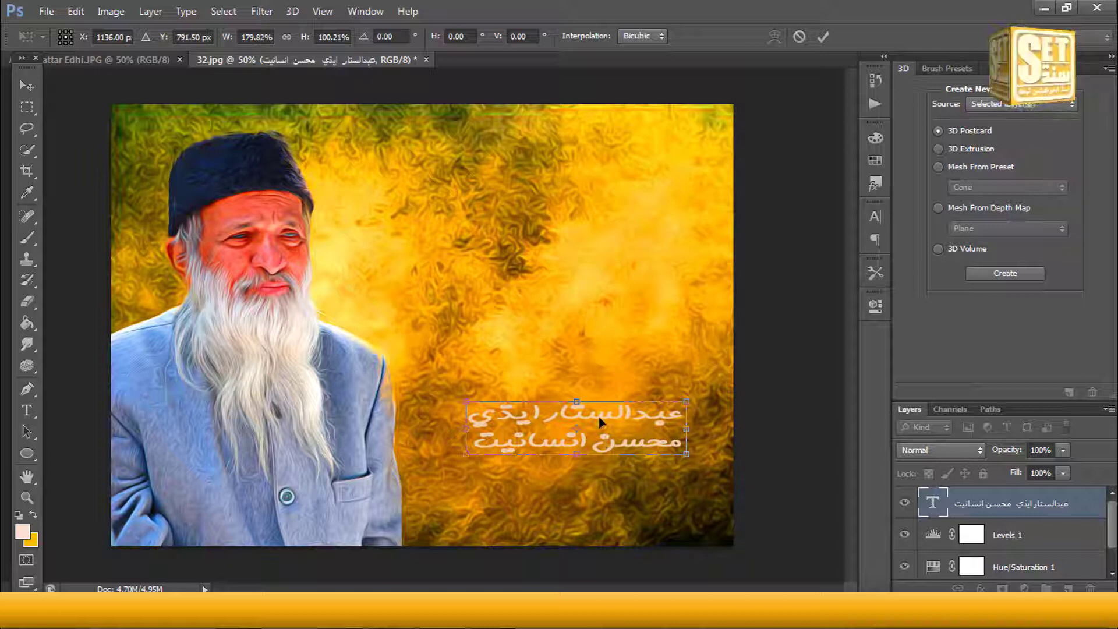
left_click_drag(600, 420, 582, 500)
left_click(831, 32)
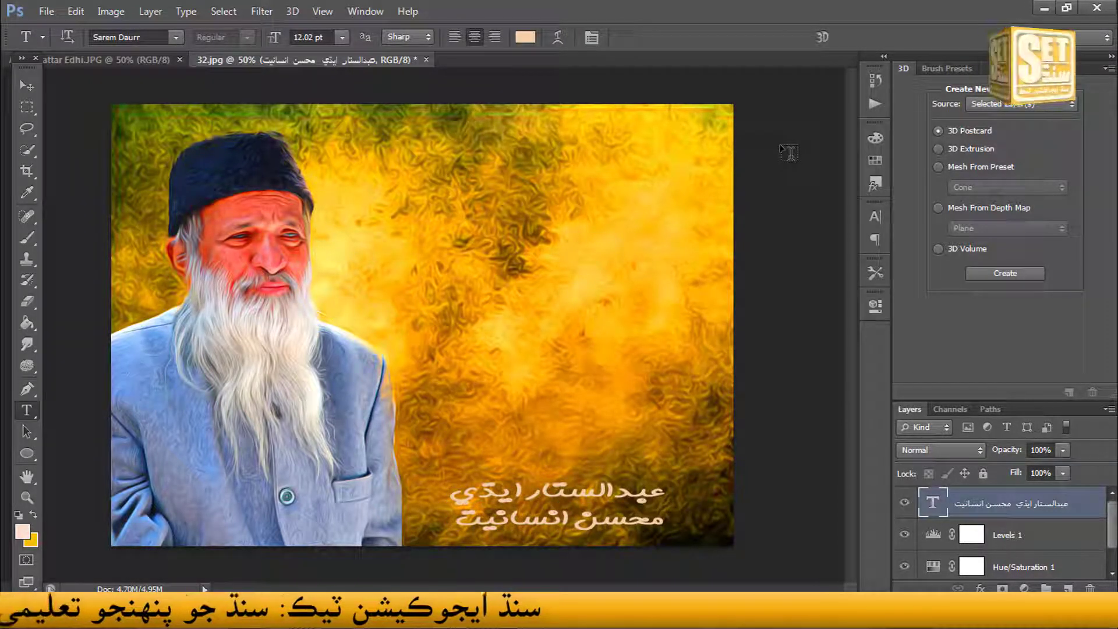
Step: Save a JPEG copy to the Desktop as "Abdul Sattar Edhi", using English keyboard input and accepting the offered JPEG options
key("ctrl+alt+s")
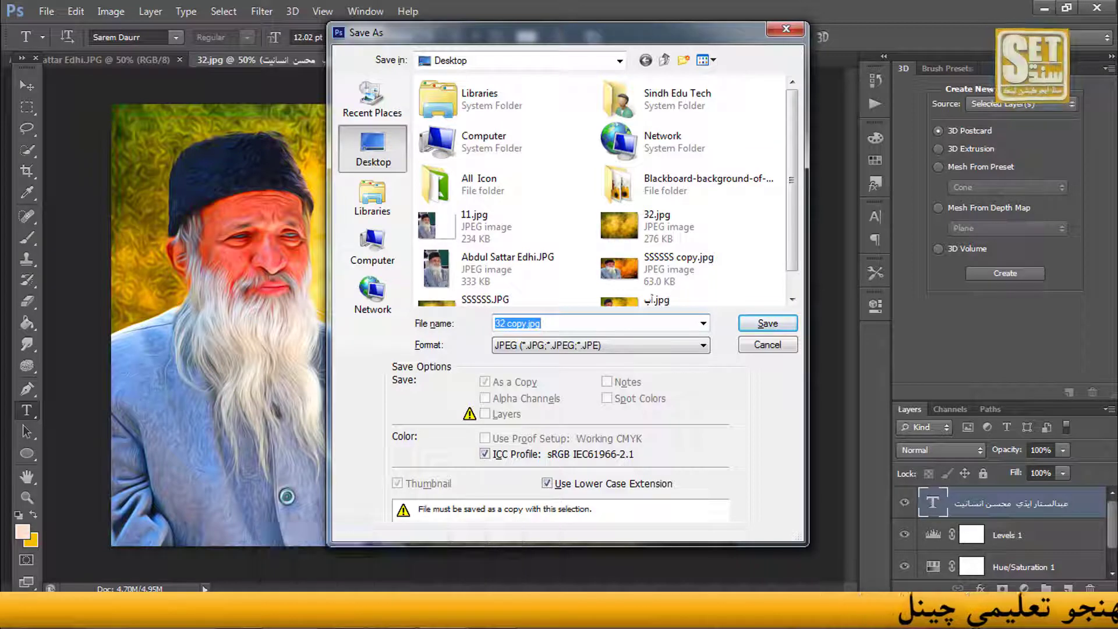
left_click(932, 618)
left_click(932, 550)
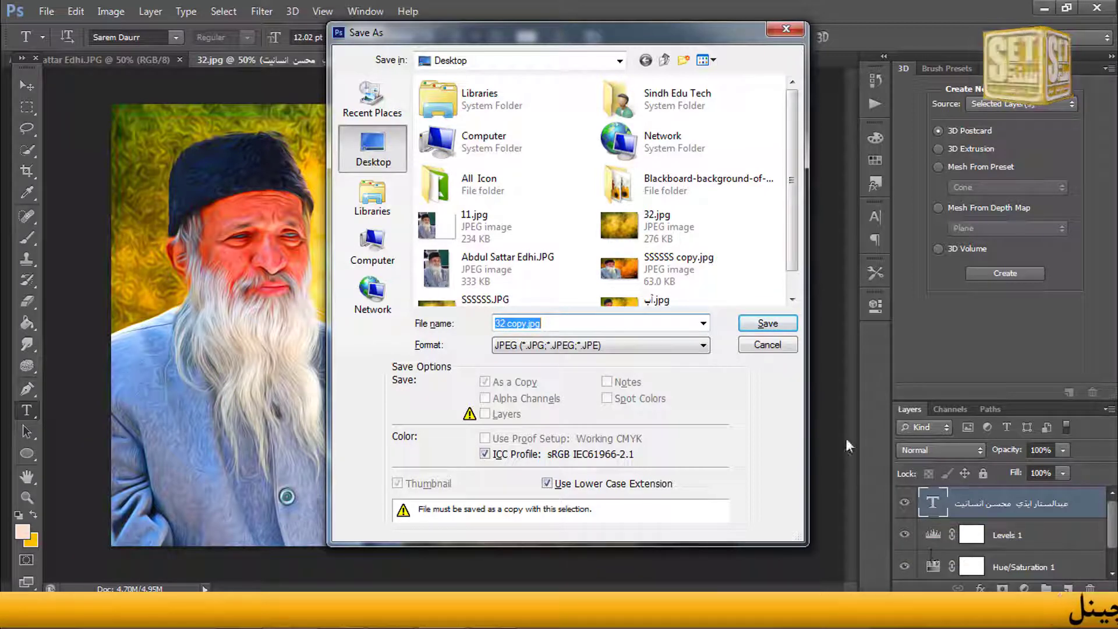
type("Ab")
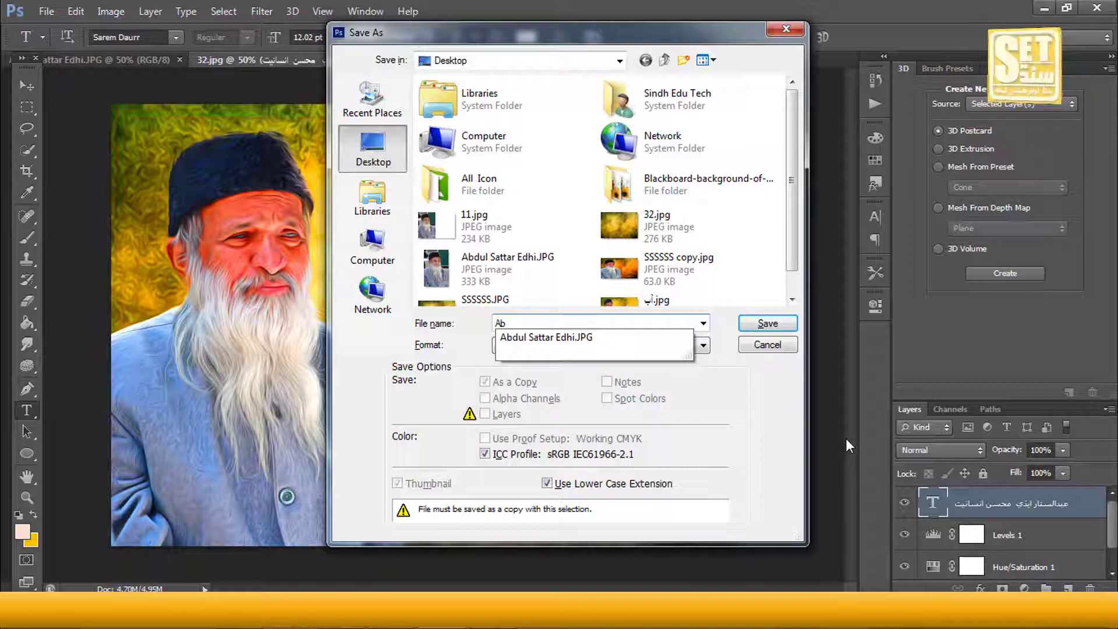
left_click(587, 343)
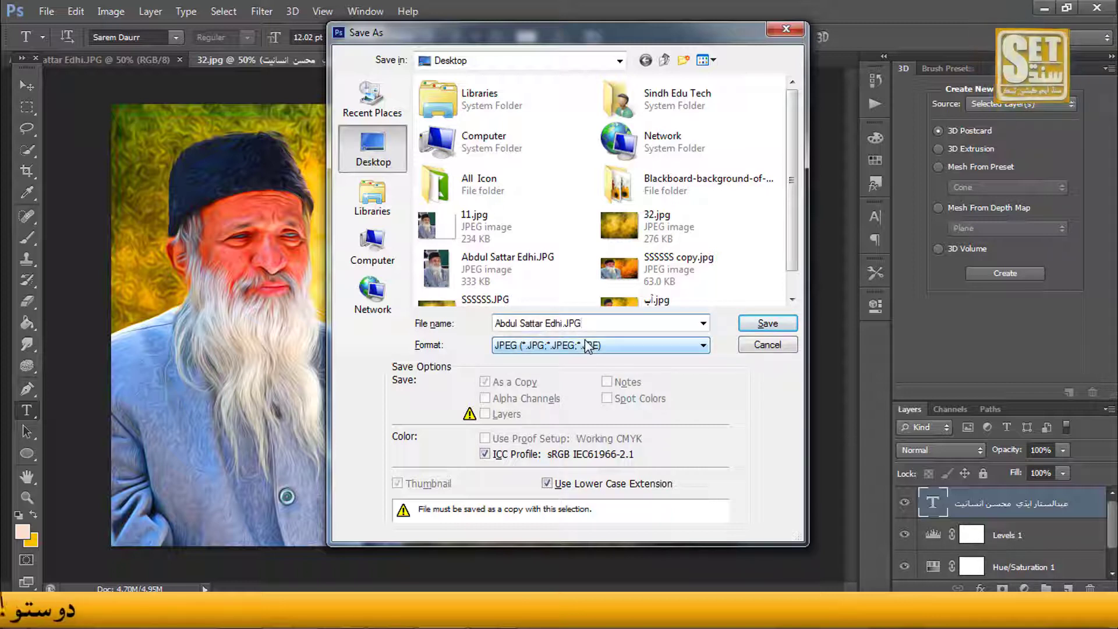
key("BackSpace")
key("BackSpace")
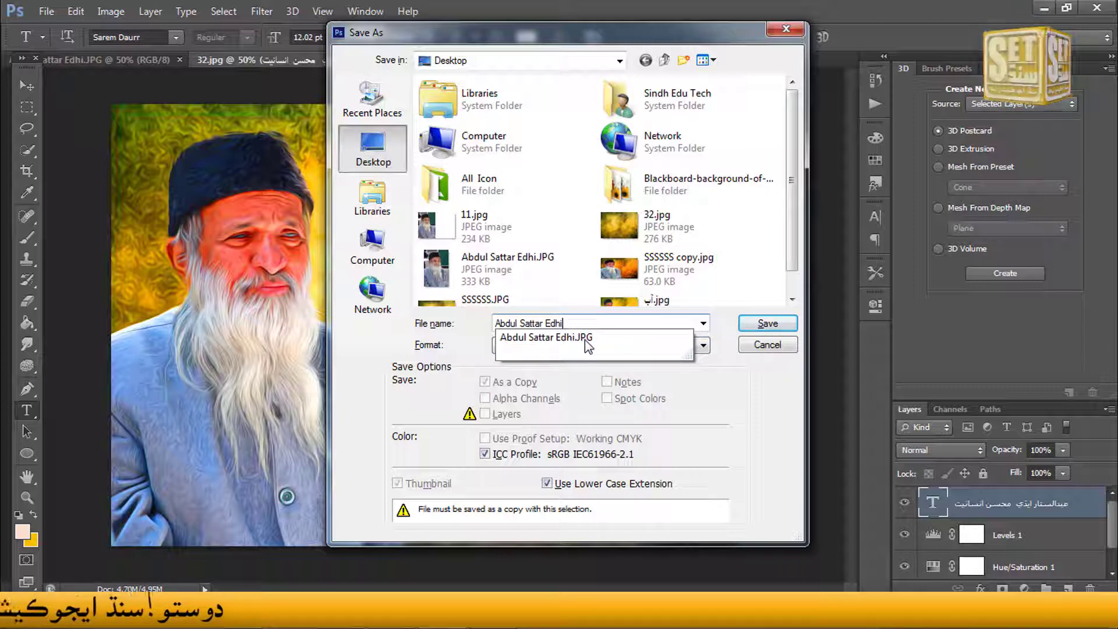
key("Return")
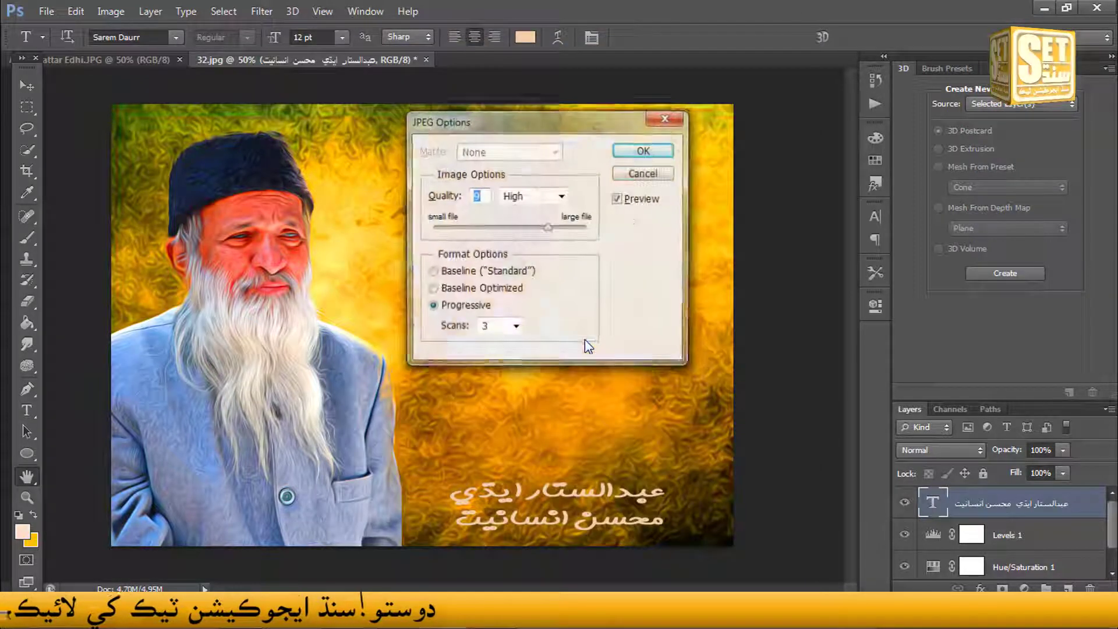
key("Return")
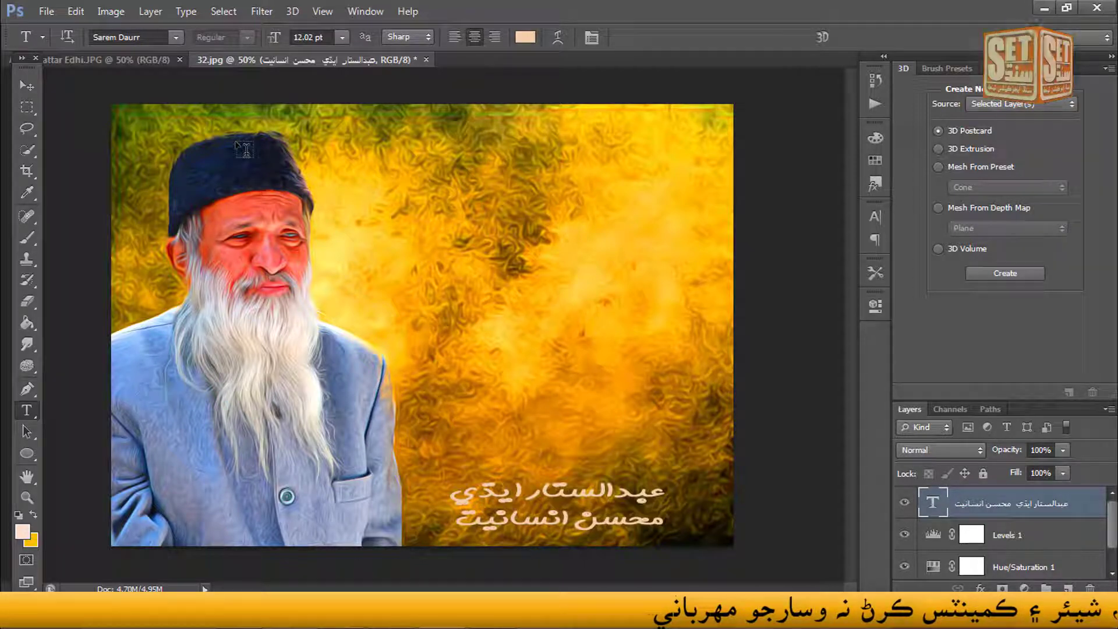
Step: Compare the original portrait photo with the finished oil-painting composite
left_click(114, 58)
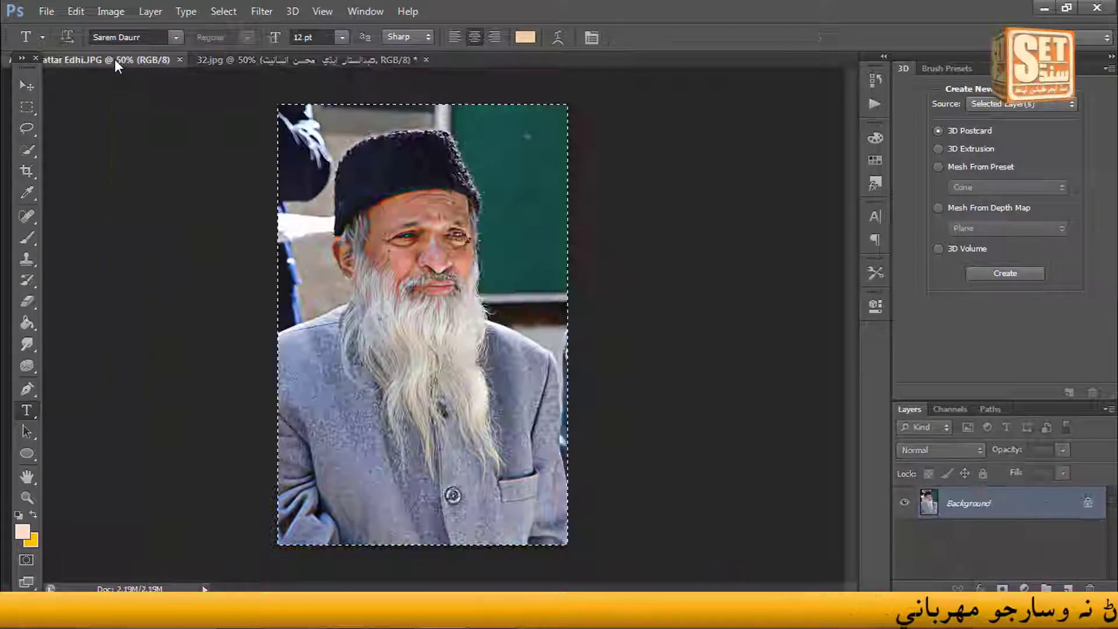
left_click(304, 56)
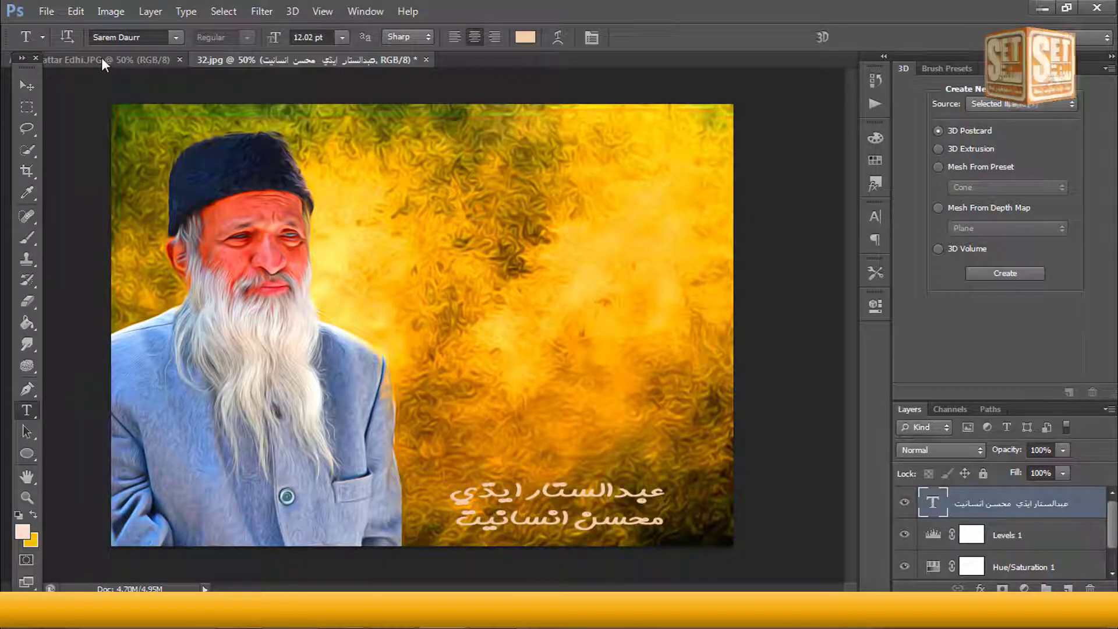
left_click(102, 57)
left_click(286, 56)
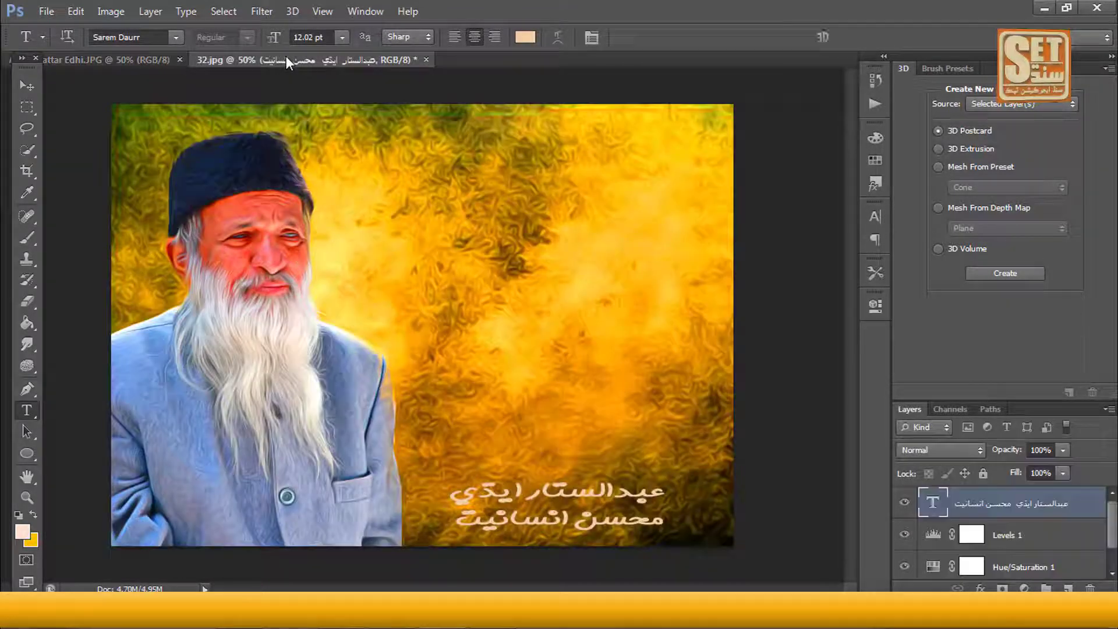